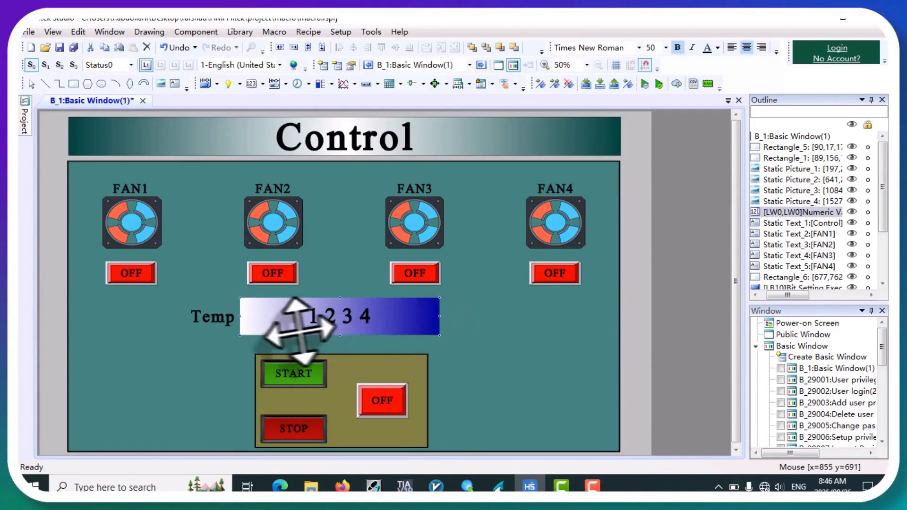
# Check the device and read address in the settings of the Temp numeric input, and accept them
pyautogui.doubleClick(306, 308)
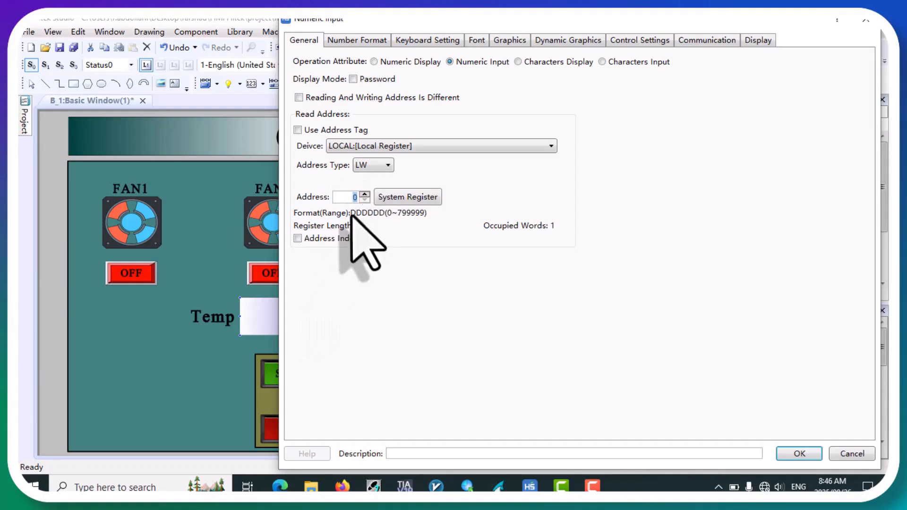
pyautogui.click(799, 454)
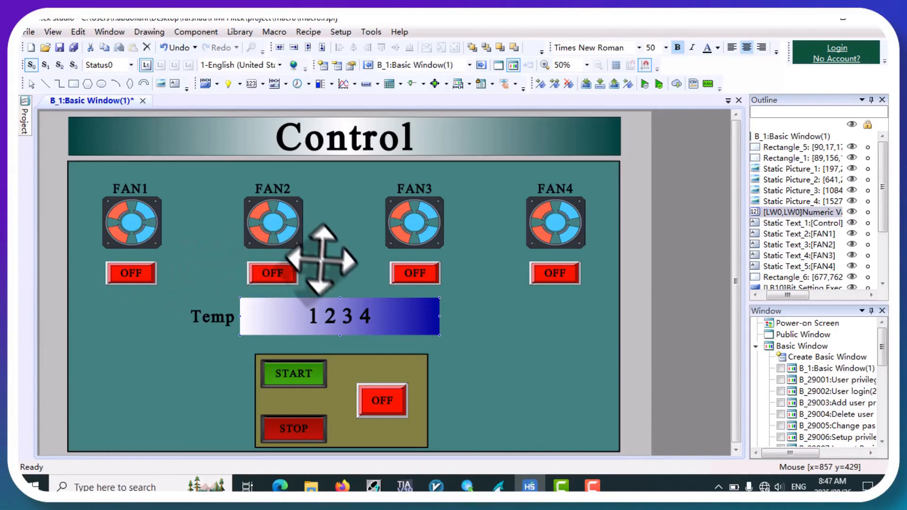
# Open the common macro macro_1.c from the project tree for editing
pyautogui.click(25, 118)
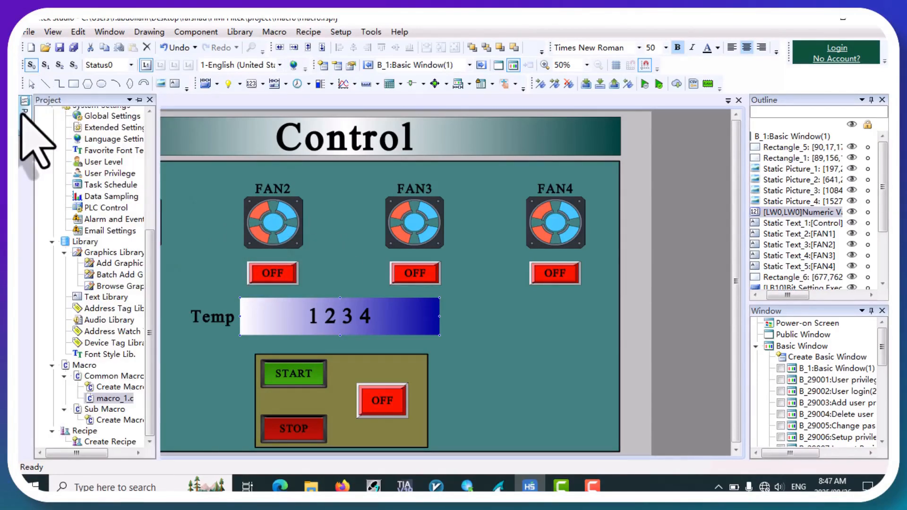
pyautogui.click(281, 213)
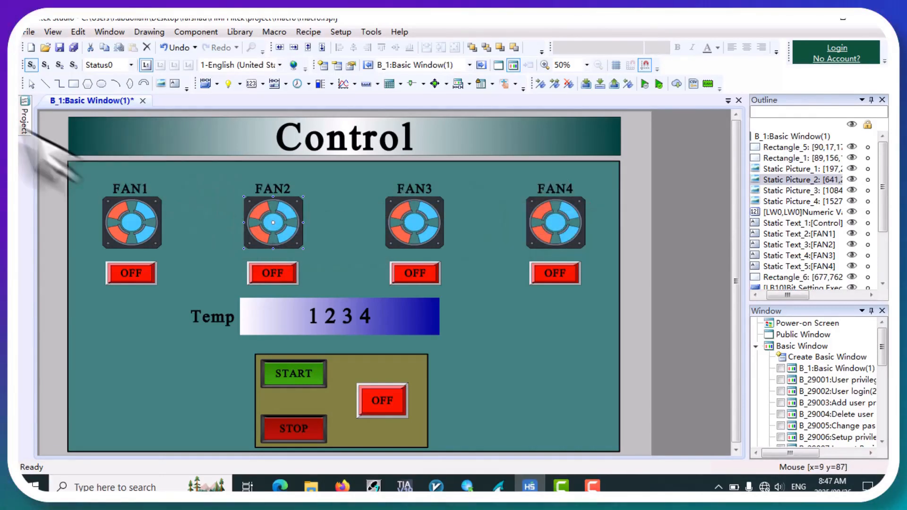
pyautogui.moveTo(26, 122)
pyautogui.click(122, 398)
pyautogui.doubleClick(122, 399)
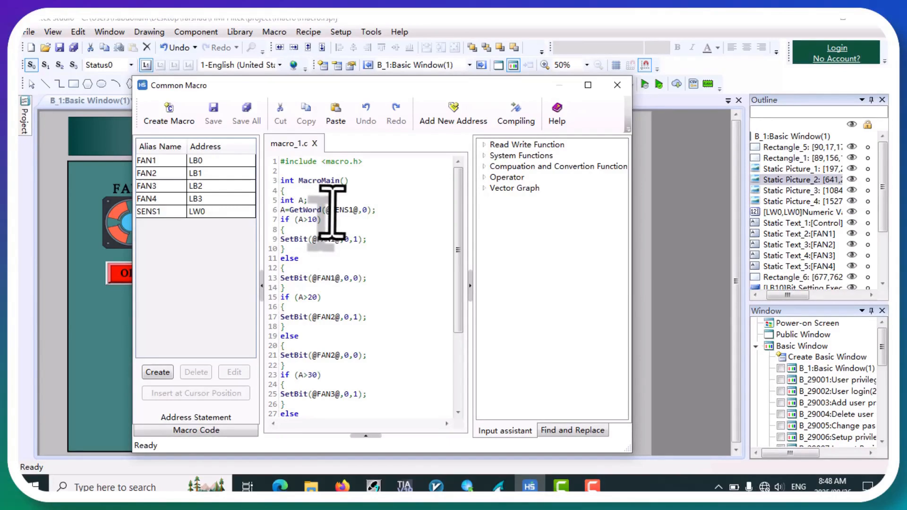
# View the Read Write Function group in the input assistant, and hide the function list to widen the macro code
pyautogui.click(485, 146)
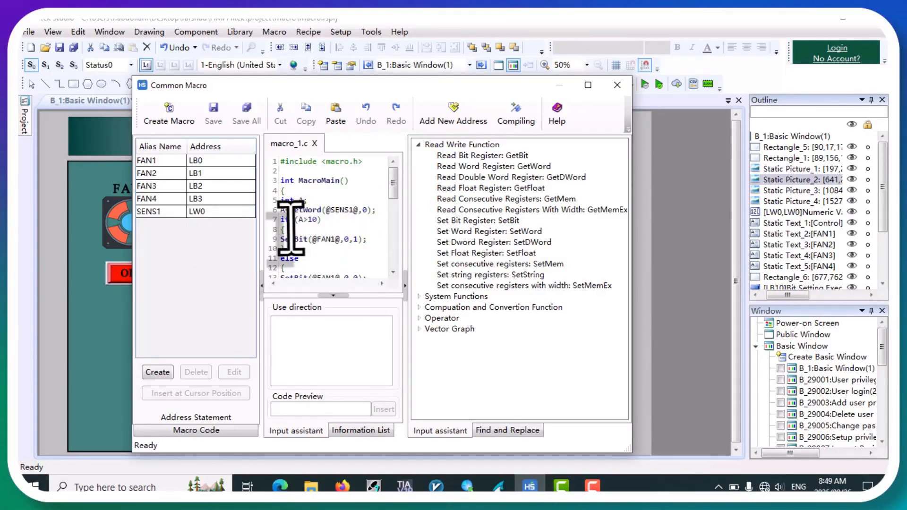
pyautogui.click(405, 286)
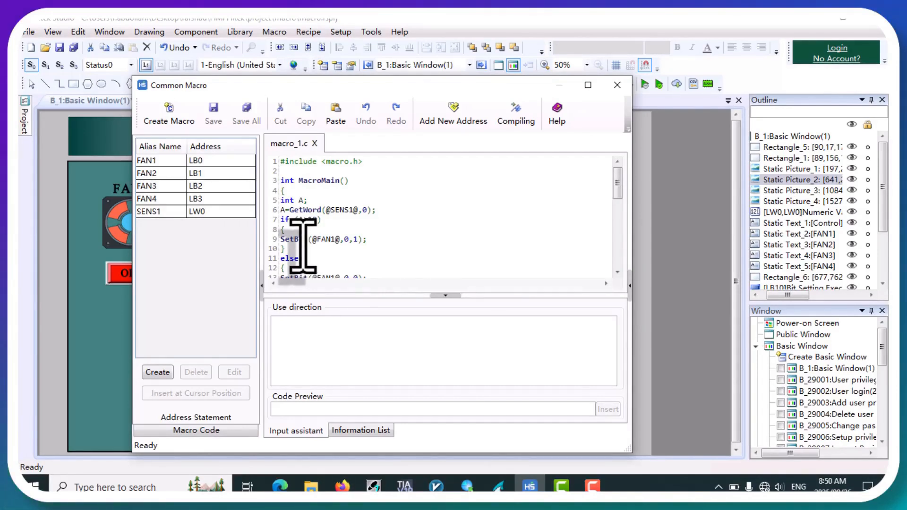
pyautogui.click(630, 285)
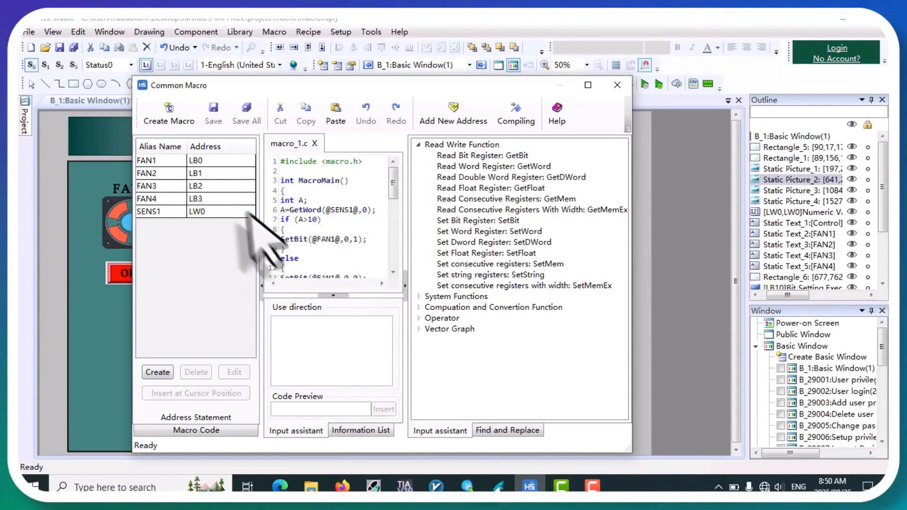
pyautogui.click(404, 286)
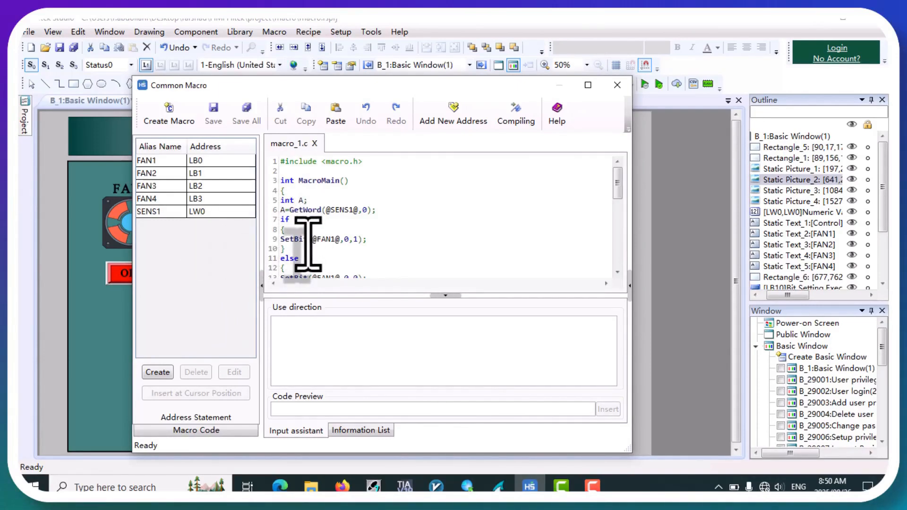
# Examine the FAN1 block of the macro, including its if condition, else branch and both SetBit values
pyautogui.write('(A>10)')
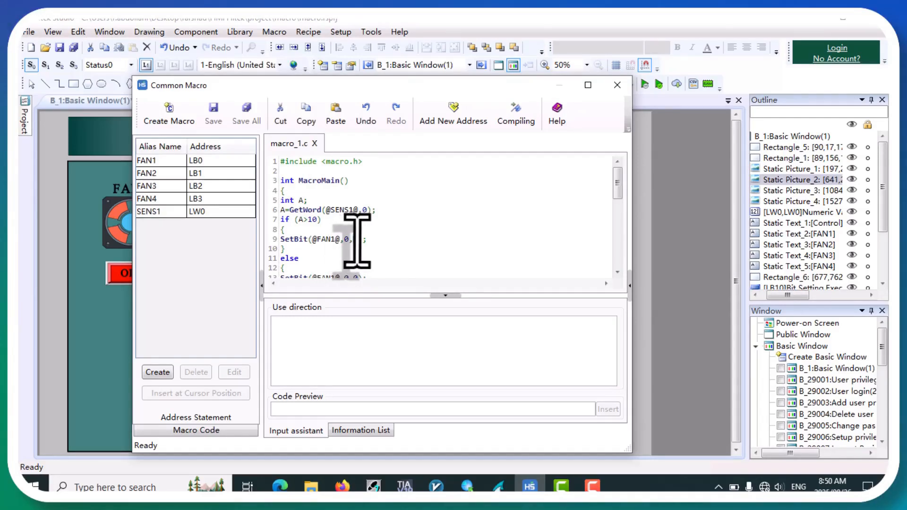
pyautogui.doubleClick(355, 240)
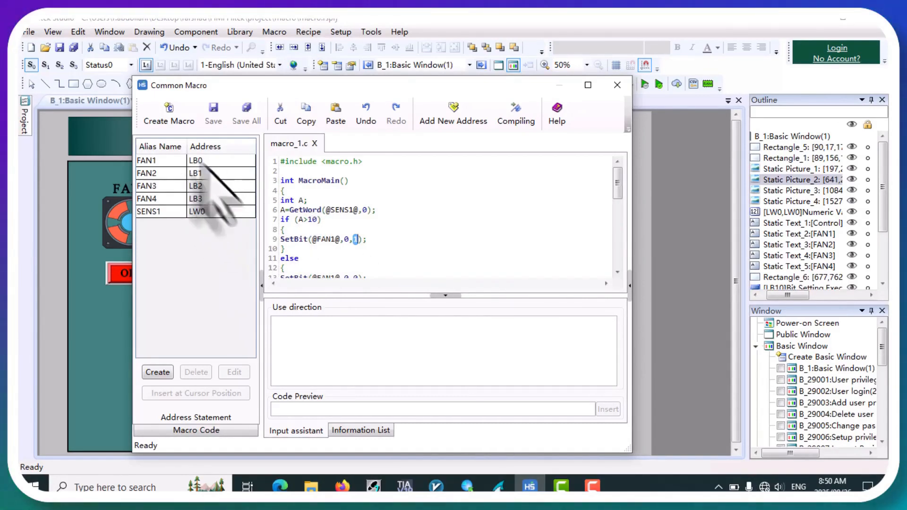
pyautogui.scroll(-1, 295, 250)
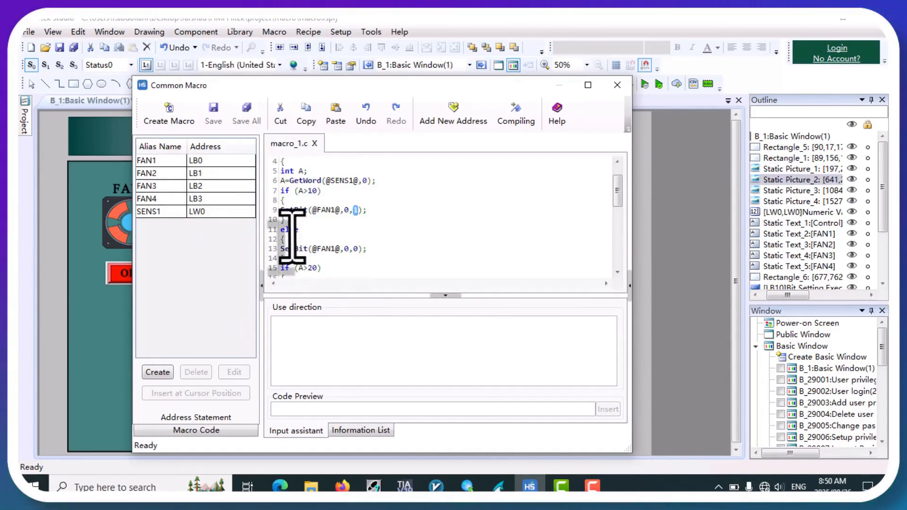
pyautogui.moveTo(298, 231); pyautogui.dragTo(277, 235)
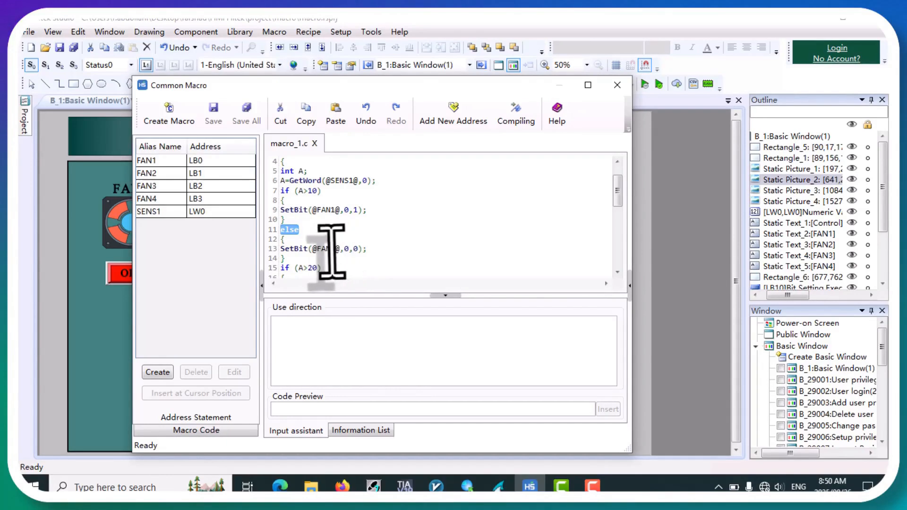
pyautogui.click(353, 252)
pyautogui.doubleClick(355, 250)
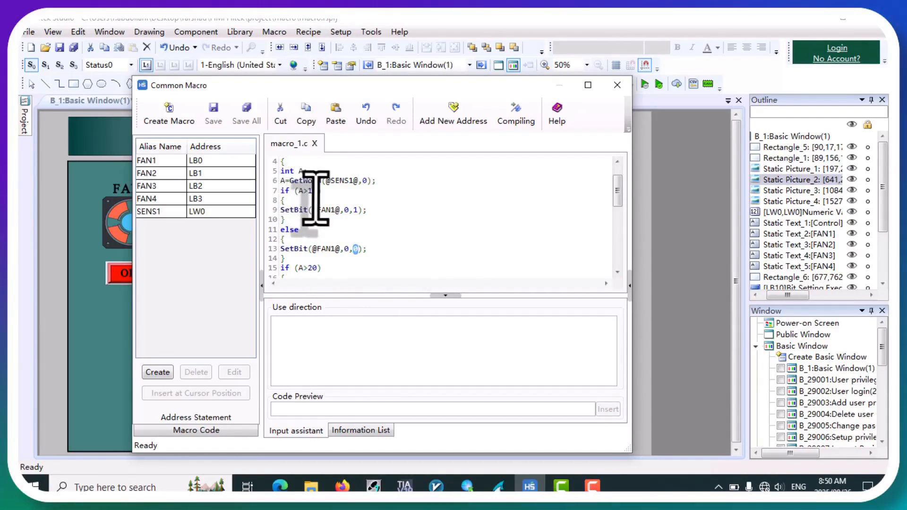
pyautogui.click(356, 209)
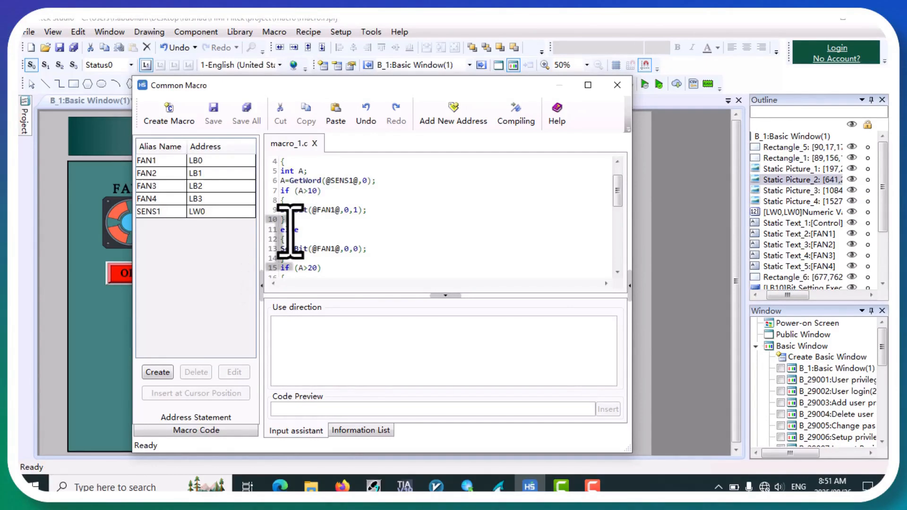
pyautogui.doubleClick(355, 248)
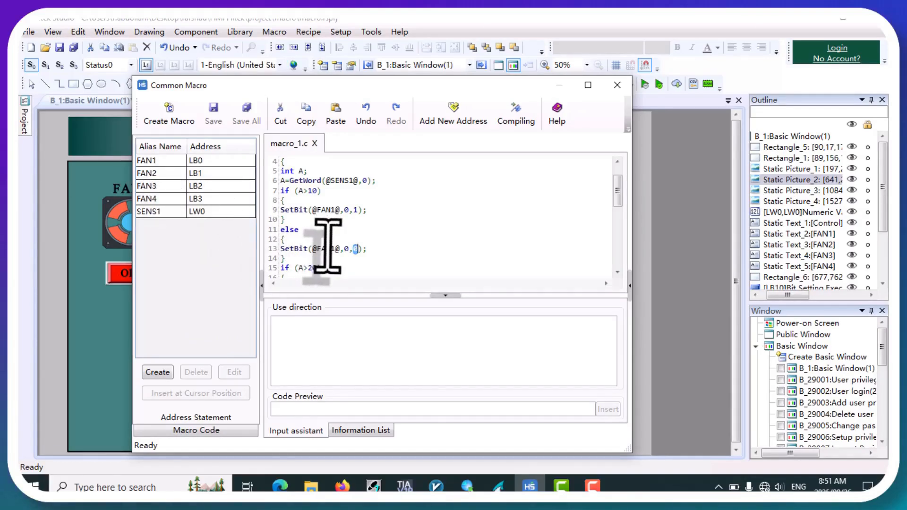
# Examine the FAN2, FAN3 and FAN4 blocks of the macro, with their conditions and SetBit values
pyautogui.scroll(-1, 320, 254)
pyautogui.scroll(-1, 302, 253)
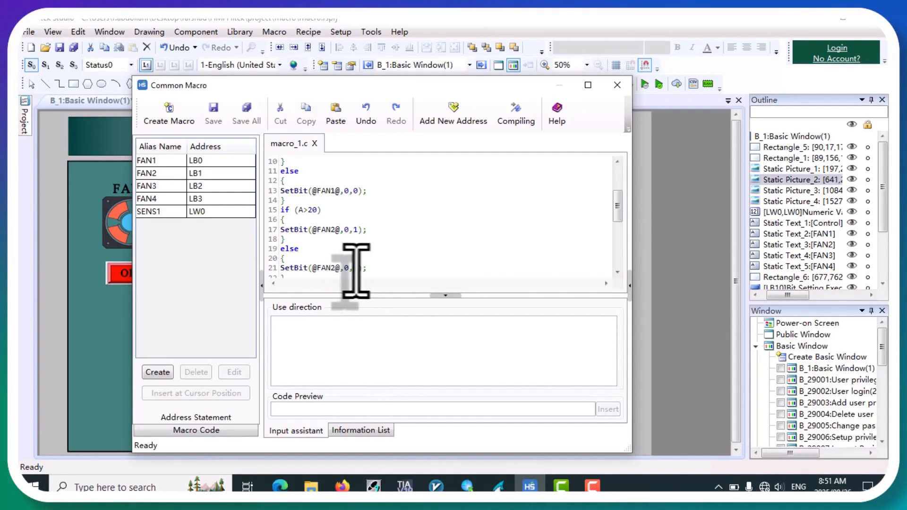
pyautogui.scroll(-2, 358, 270)
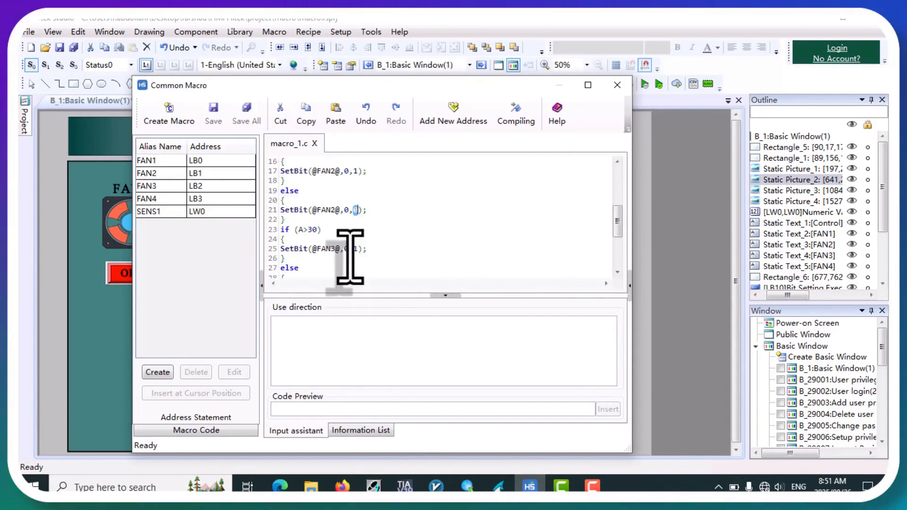
pyautogui.scroll(-1, 350, 257)
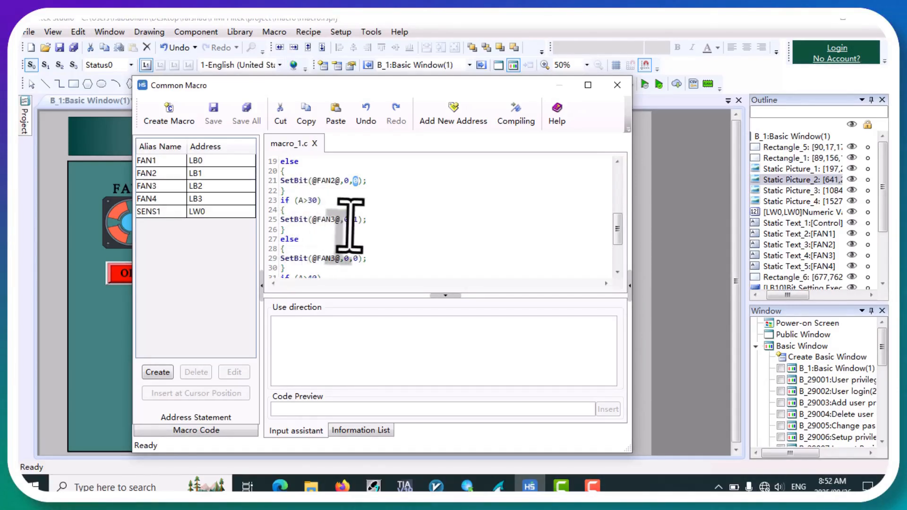
pyautogui.write('1')
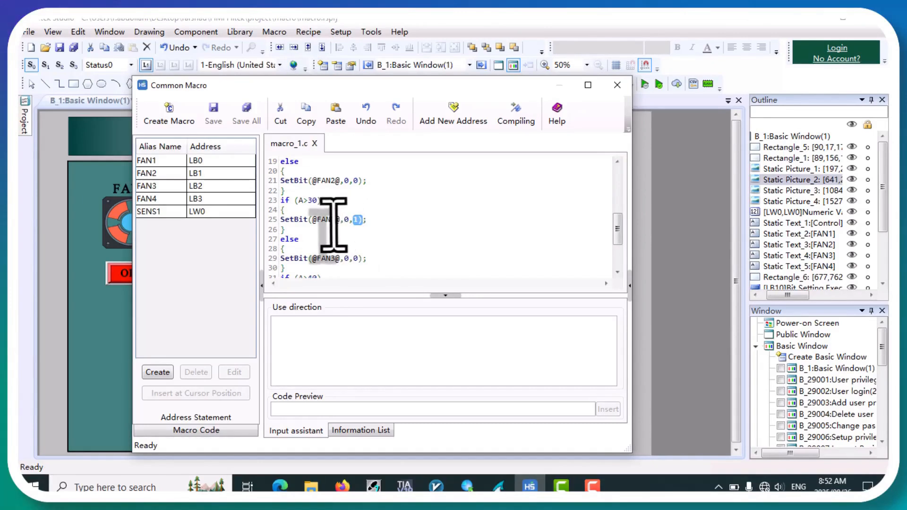
pyautogui.scroll(-1, 329, 228)
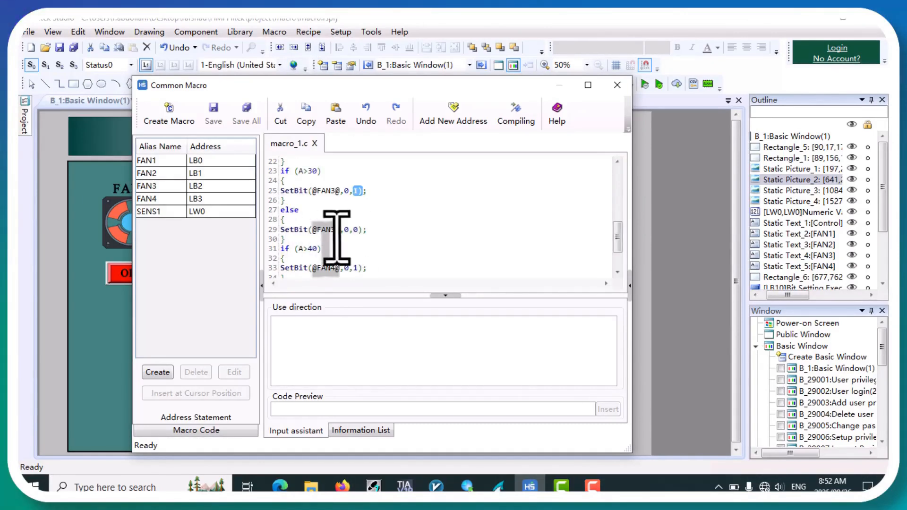
pyautogui.click(356, 234)
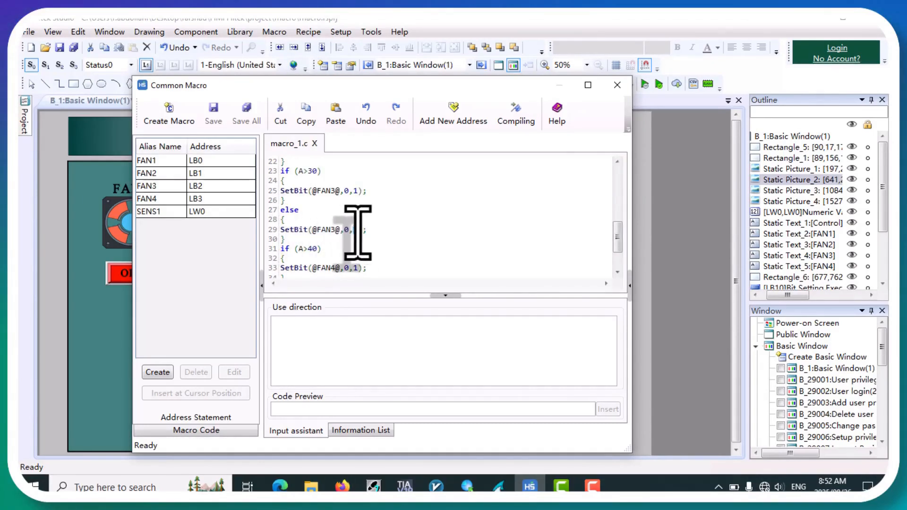
pyautogui.doubleClick(356, 230)
pyautogui.scroll(-2, 319, 230)
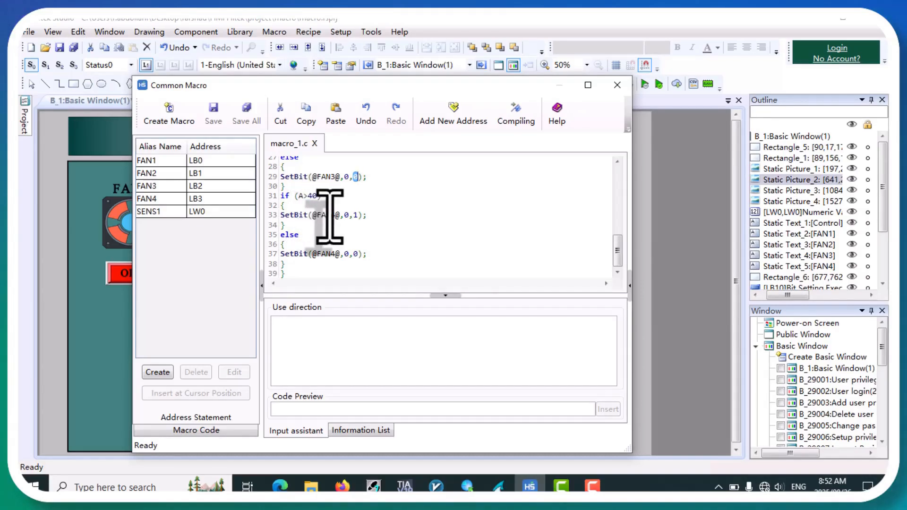
pyautogui.doubleClick(355, 215)
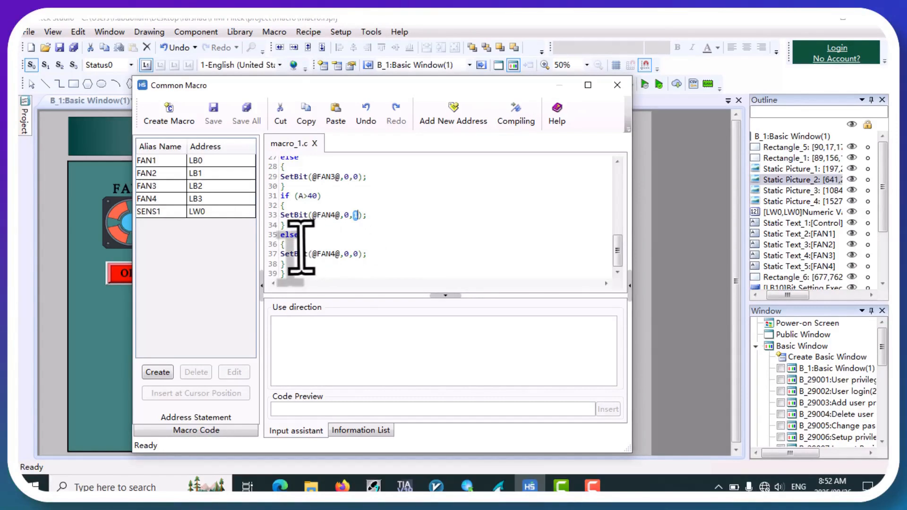
pyautogui.doubleClick(357, 253)
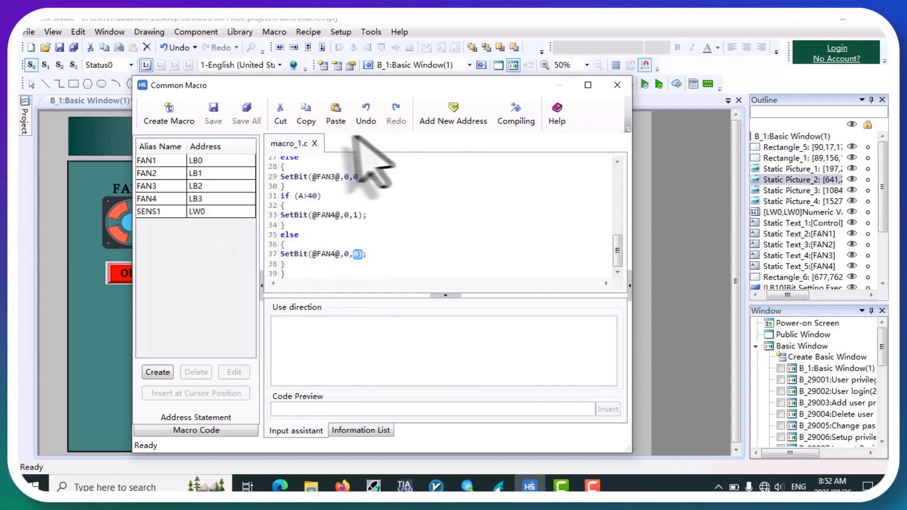
# Compile macro_1.c and close the Common Macro editor
pyautogui.click(517, 124)
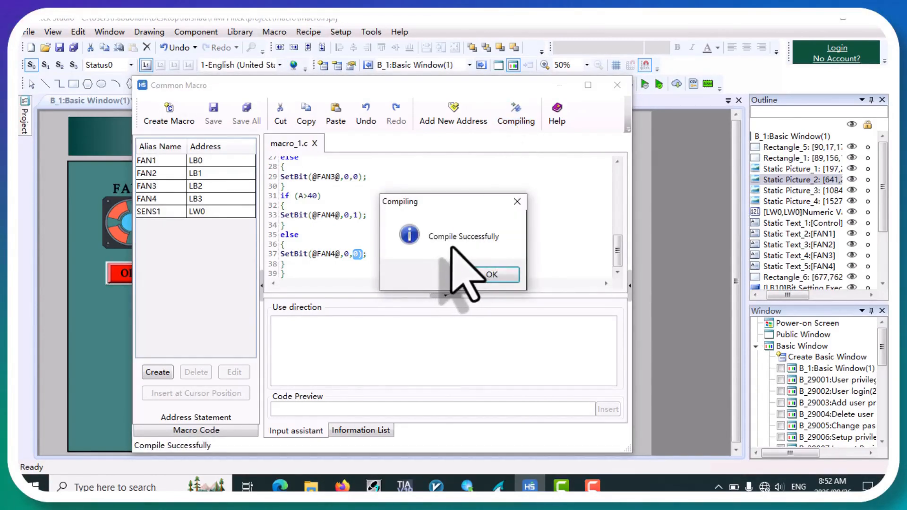
pyautogui.click(492, 275)
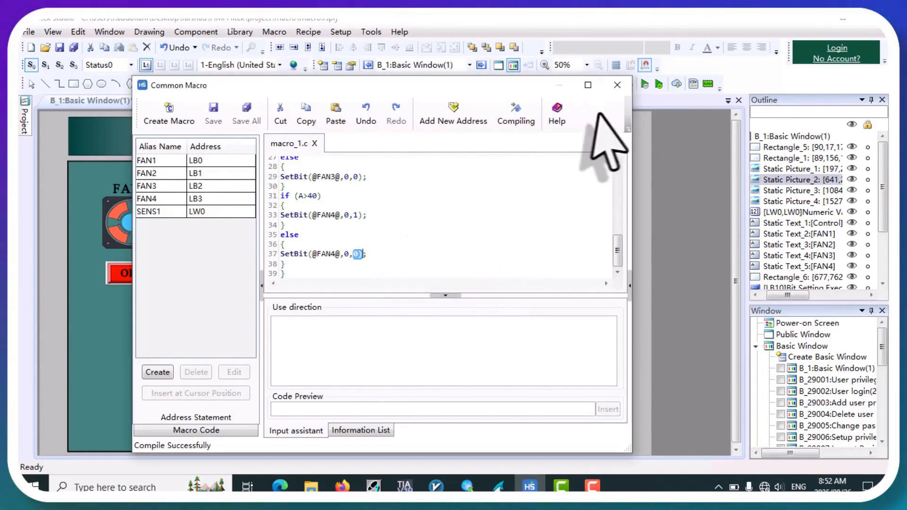
pyautogui.click(617, 86)
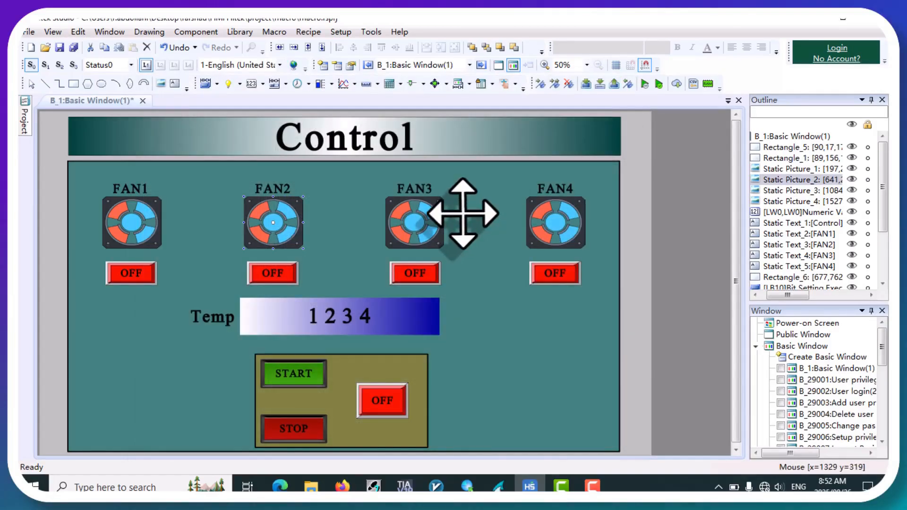
# Inspect the conditional display logic of the FAN1 static picture, and close its settings without adding a condition
pyautogui.click(130, 212)
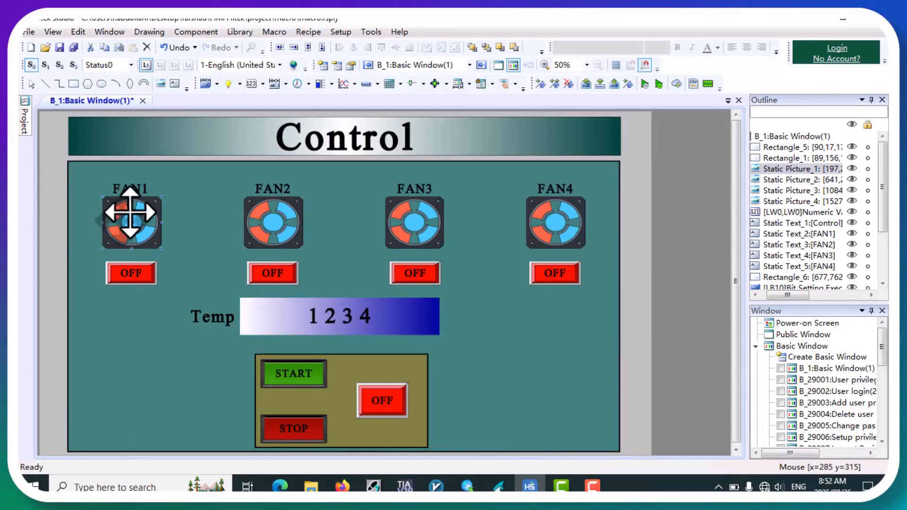
pyautogui.doubleClick(130, 212)
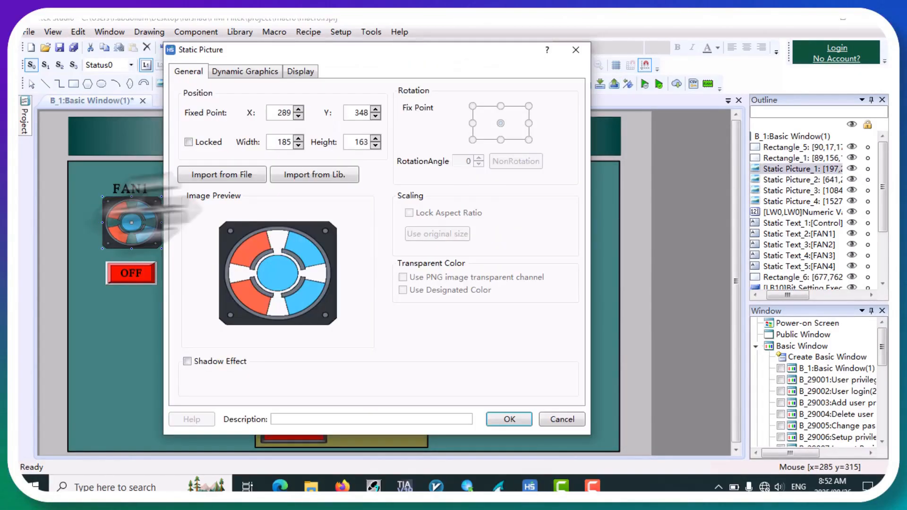
pyautogui.click(301, 72)
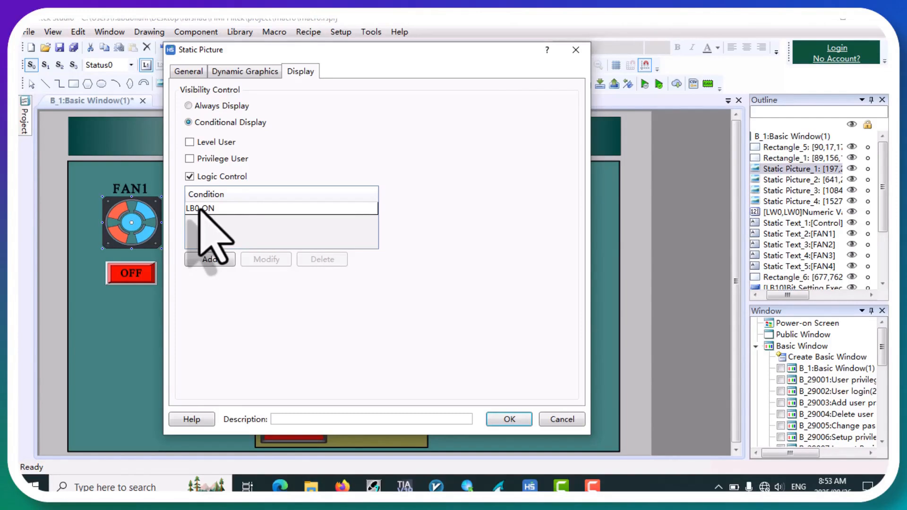
pyautogui.click(218, 259)
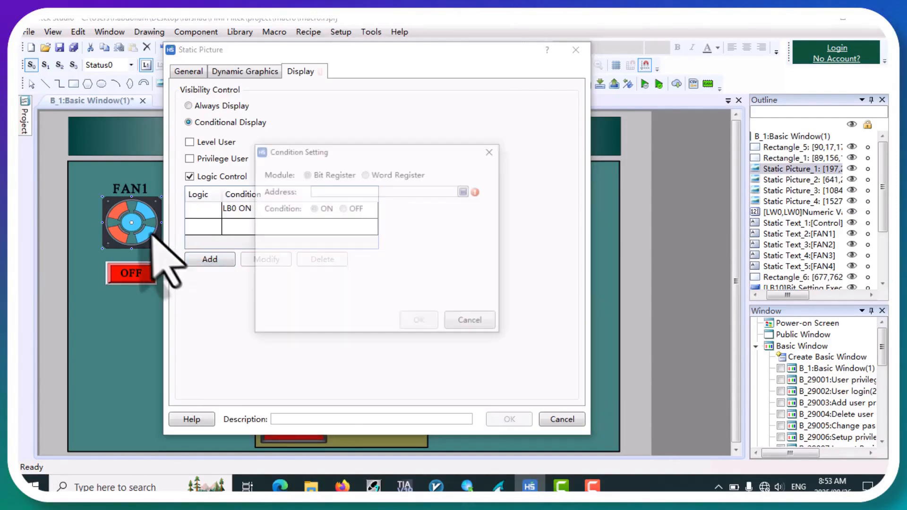
pyautogui.click(488, 151)
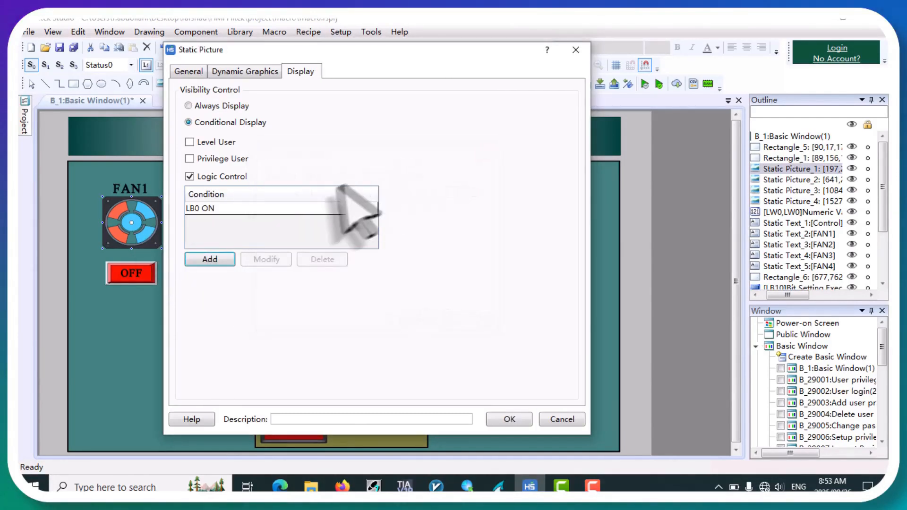
pyautogui.click(576, 50)
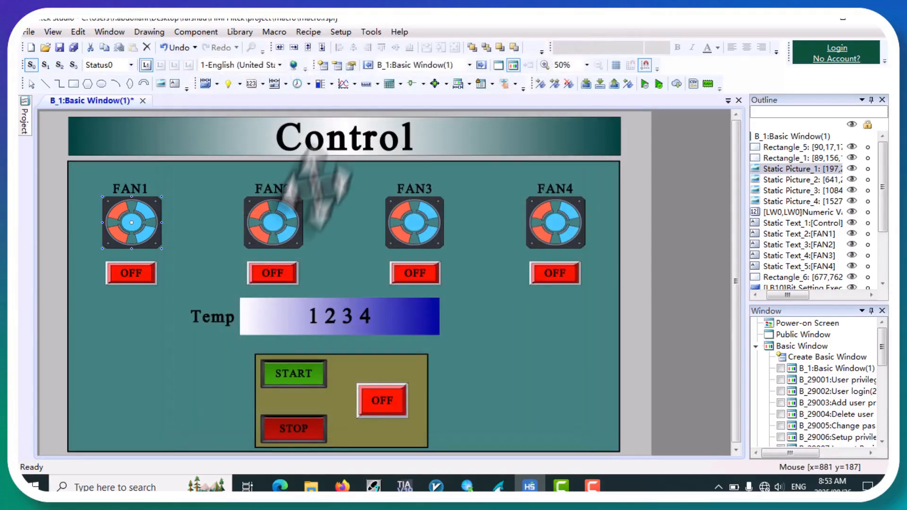
# Inspect the conditional display logic of the FAN2, FAN3 and FAN4 static pictures, closing each picture's settings
pyautogui.doubleClick(270, 226)
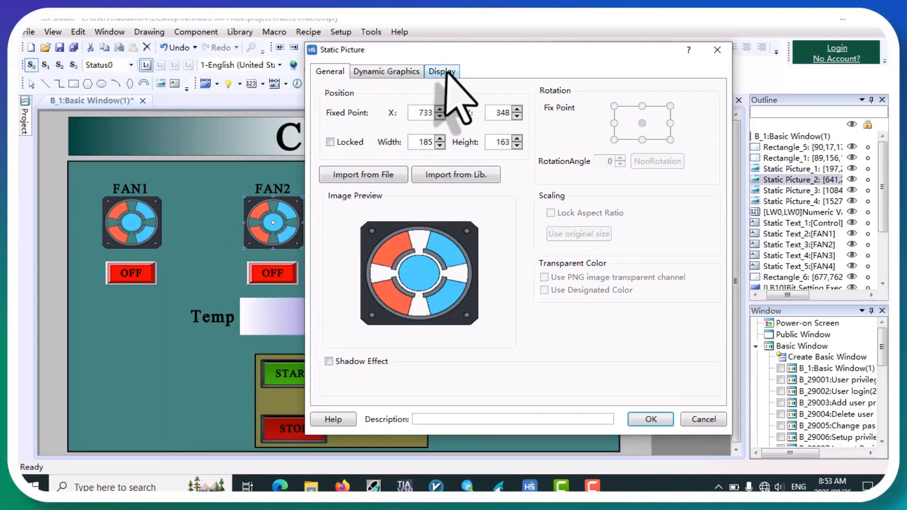
pyautogui.click(442, 72)
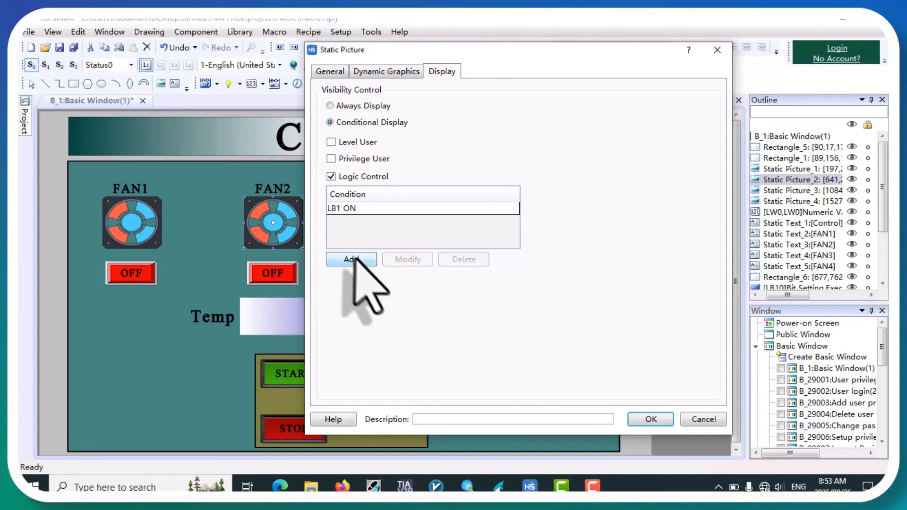
pyautogui.click(651, 419)
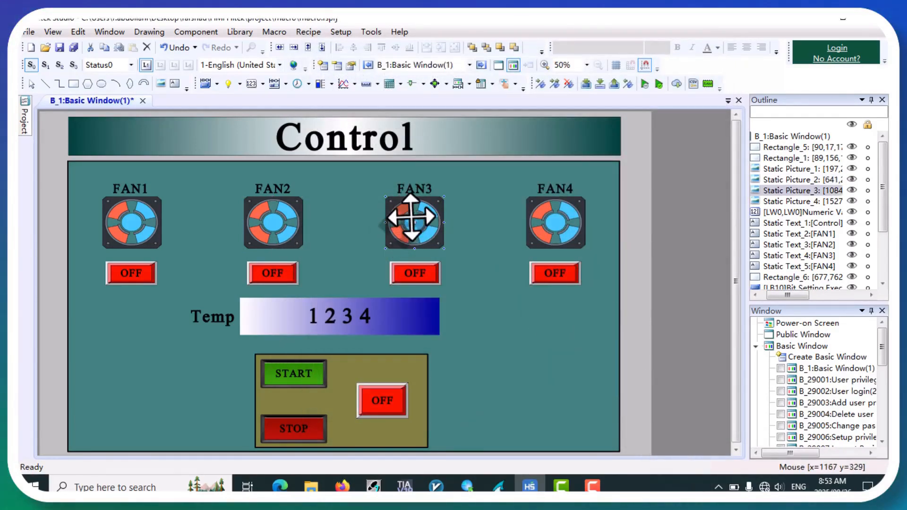
pyautogui.doubleClick(413, 222)
pyautogui.click(583, 71)
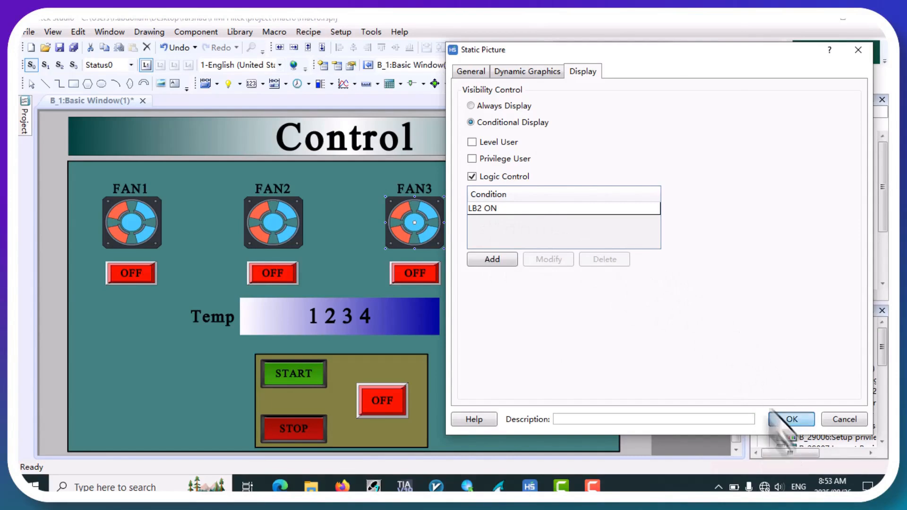
pyautogui.click(784, 419)
pyautogui.doubleClick(542, 220)
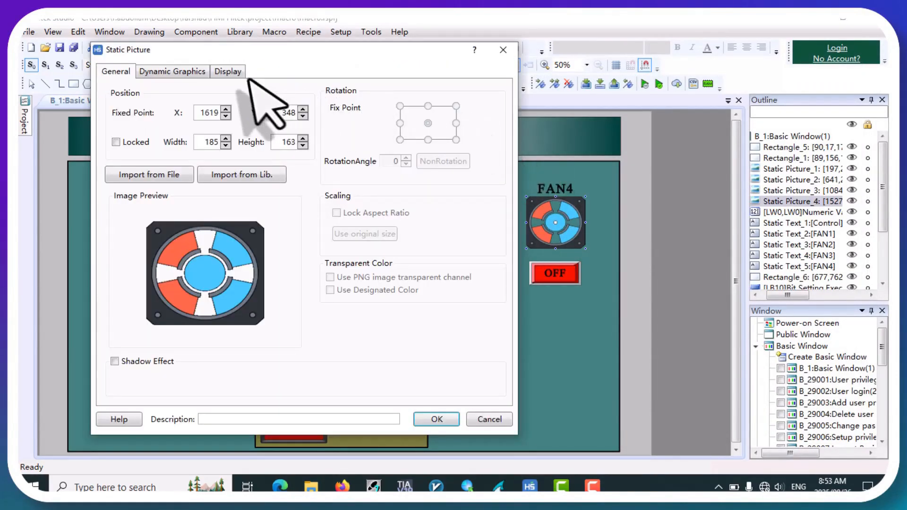
pyautogui.click(229, 71)
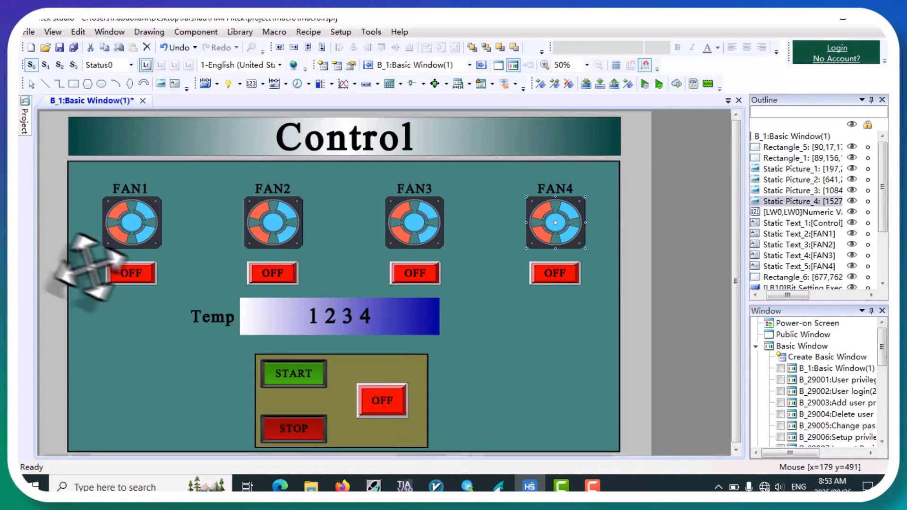
# Check the bit register addresses and status conditions of the indicator lights below FAN1, FAN2, FAN3 and FAN4
pyautogui.doubleClick(115, 273)
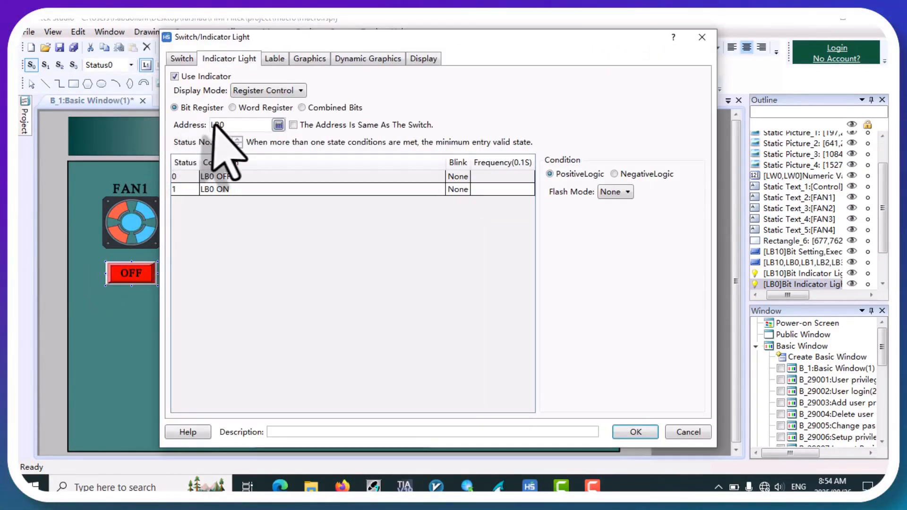
pyautogui.click(635, 432)
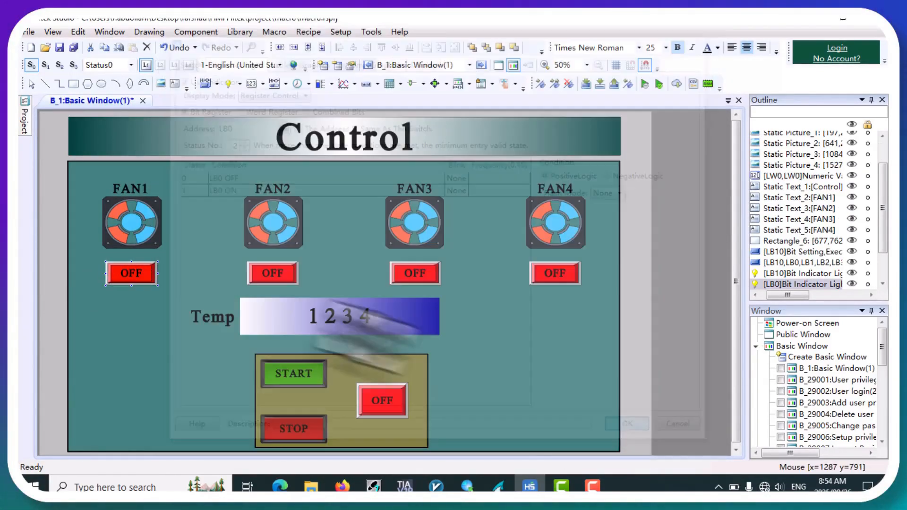
pyautogui.doubleClick(282, 278)
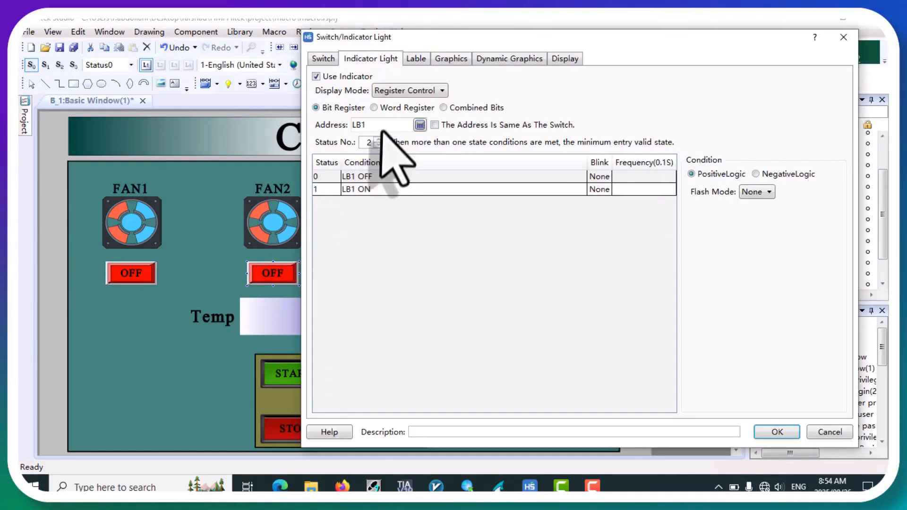
pyautogui.click(774, 432)
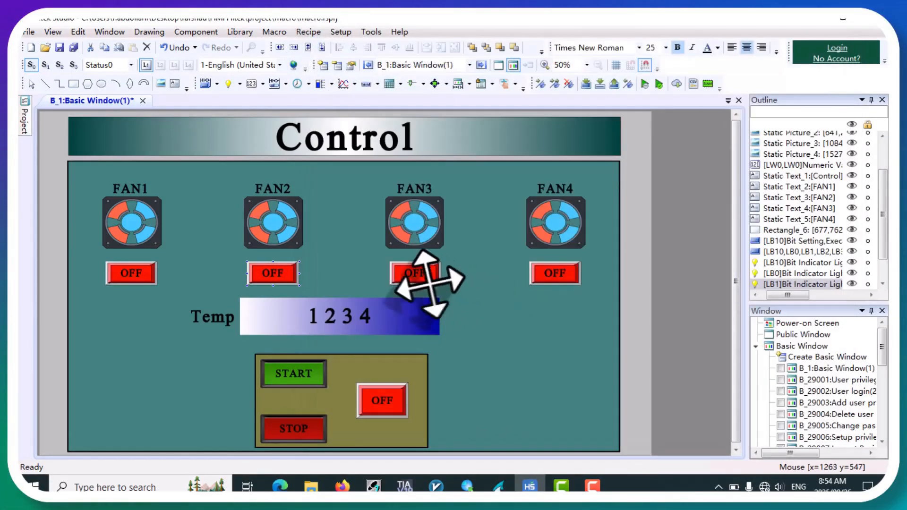
pyautogui.doubleClick(417, 276)
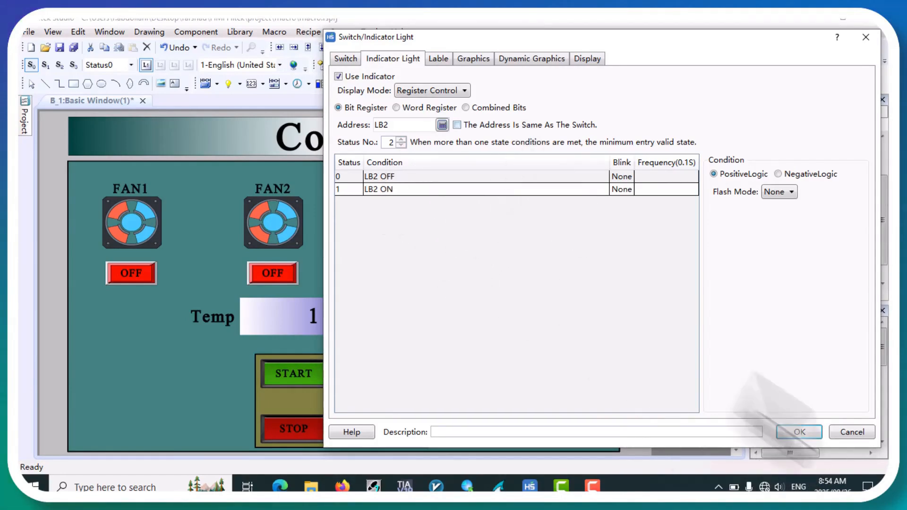
pyautogui.click(801, 432)
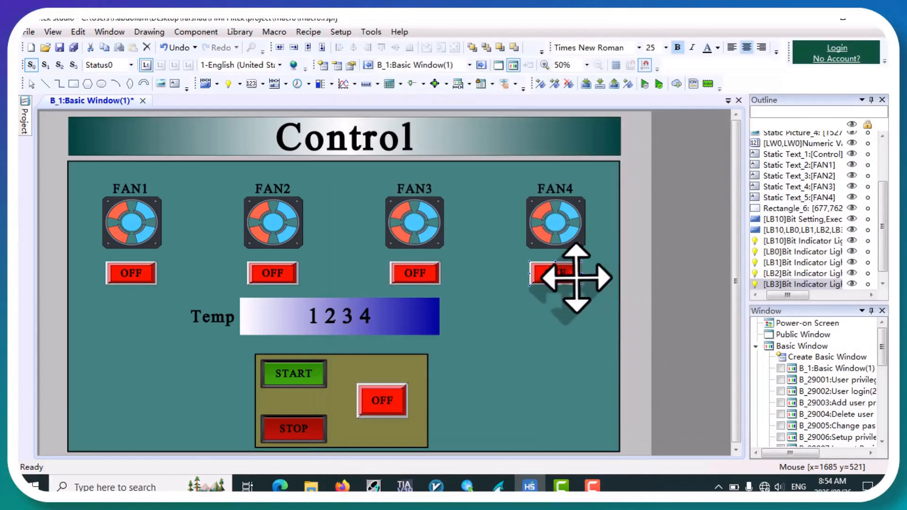
pyautogui.doubleClick(574, 281)
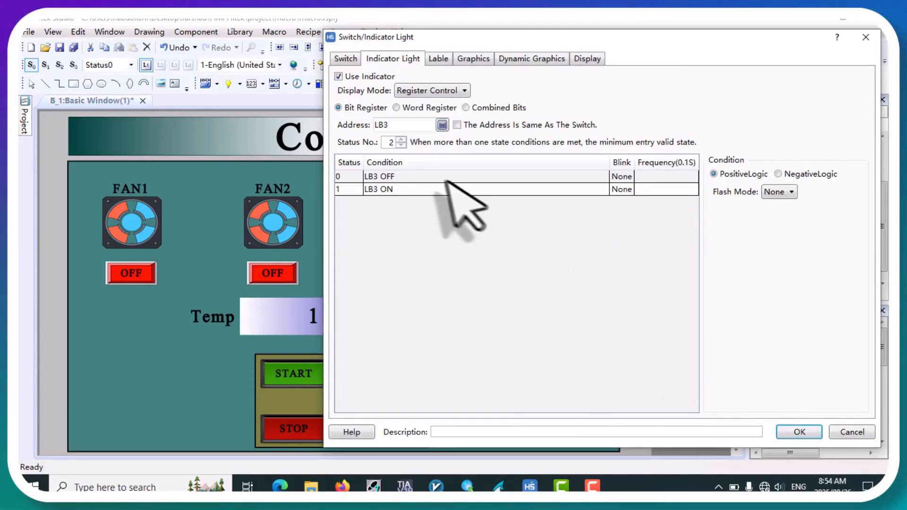
pyautogui.click(803, 434)
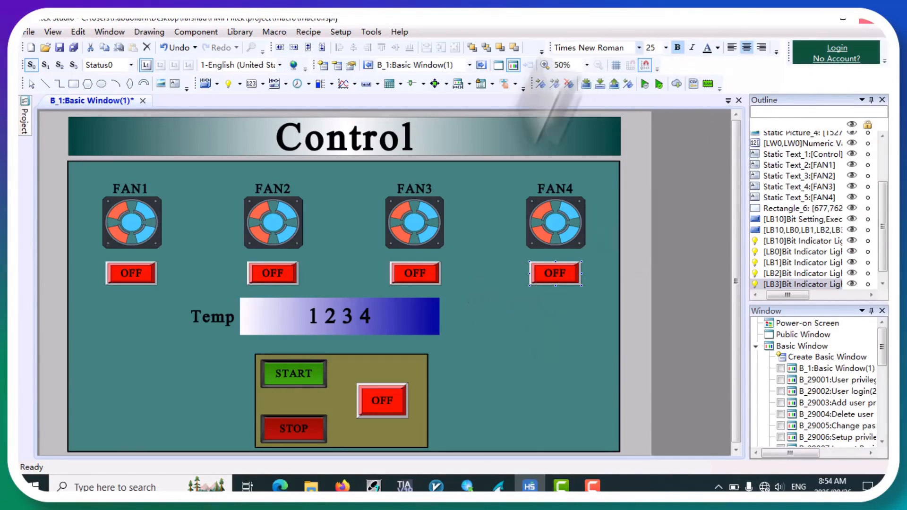
# Delete the Execute Macro macro_1 action and the LB10 On bit setting from the START button's switch functions
pyautogui.click(300, 374)
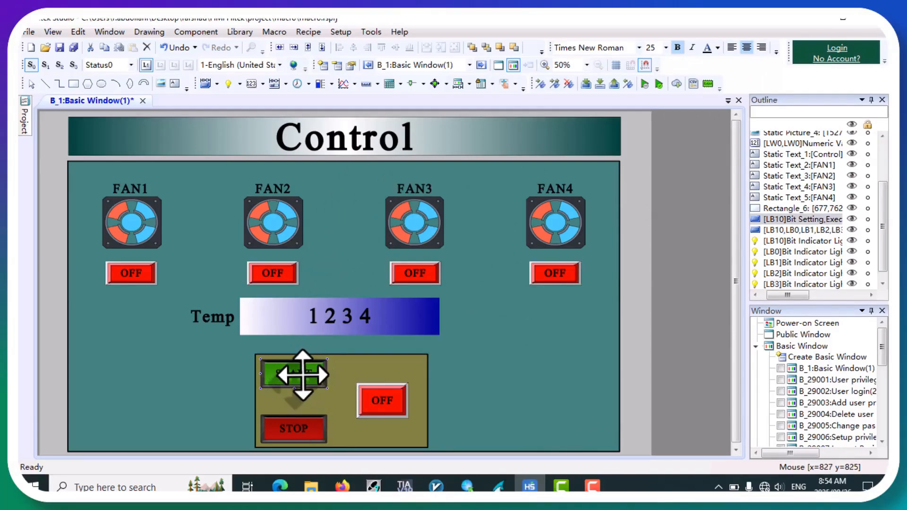
pyautogui.doubleClick(302, 374)
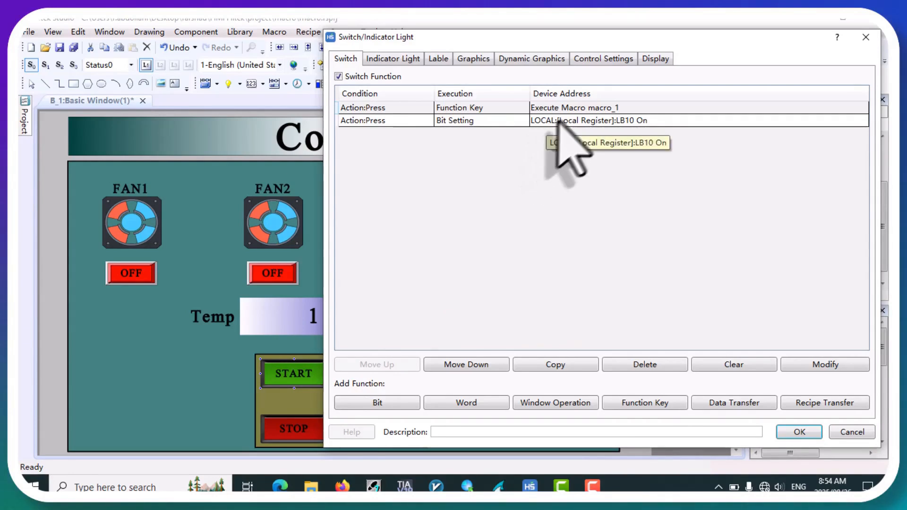
pyautogui.click(543, 108)
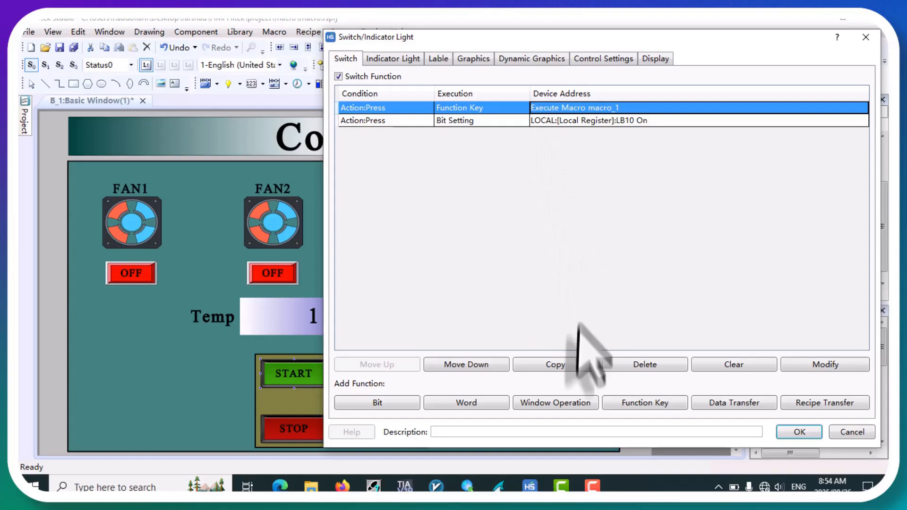
pyautogui.click(617, 368)
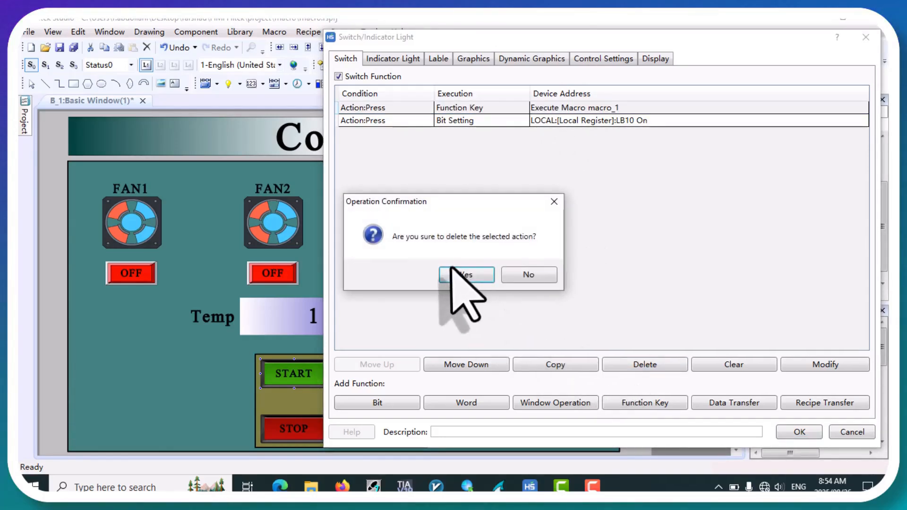
pyautogui.click(464, 275)
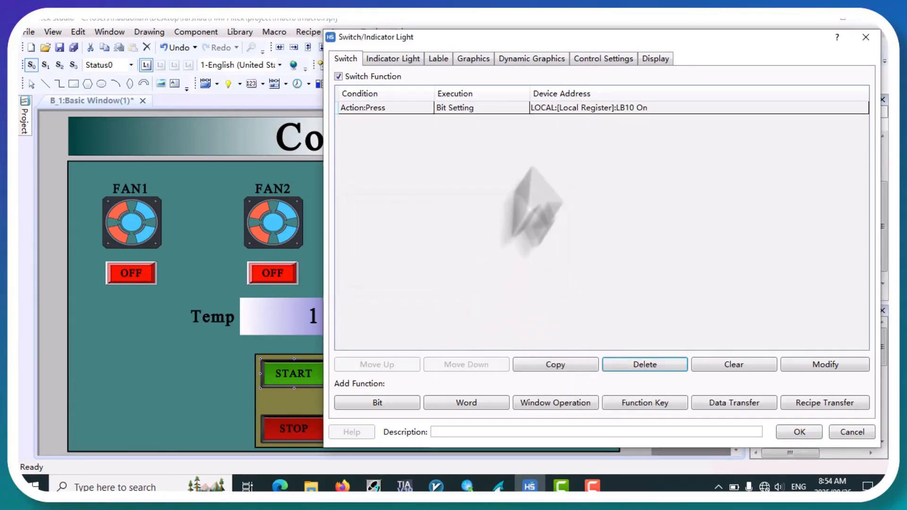
pyautogui.click(562, 108)
pyautogui.click(665, 366)
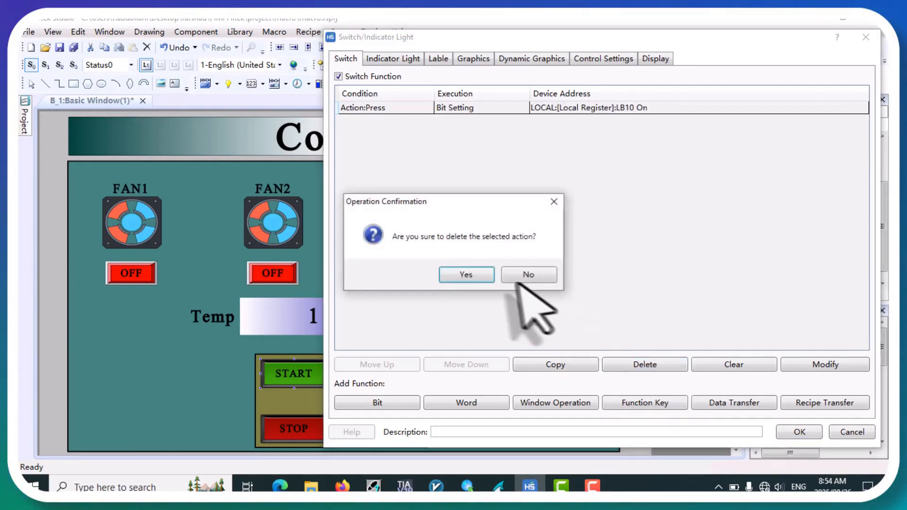
pyautogui.click(474, 276)
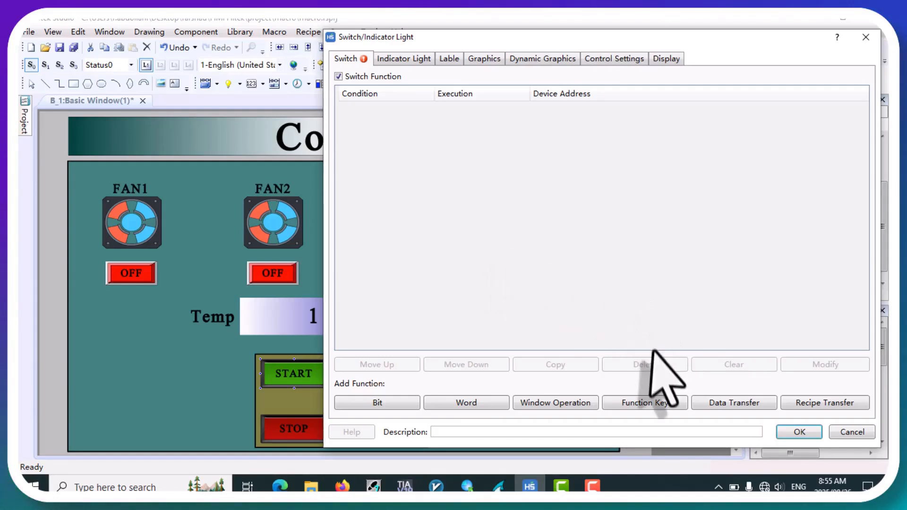
# Add a function key action to the START button that executes macro_1 on Press
pyautogui.click(644, 403)
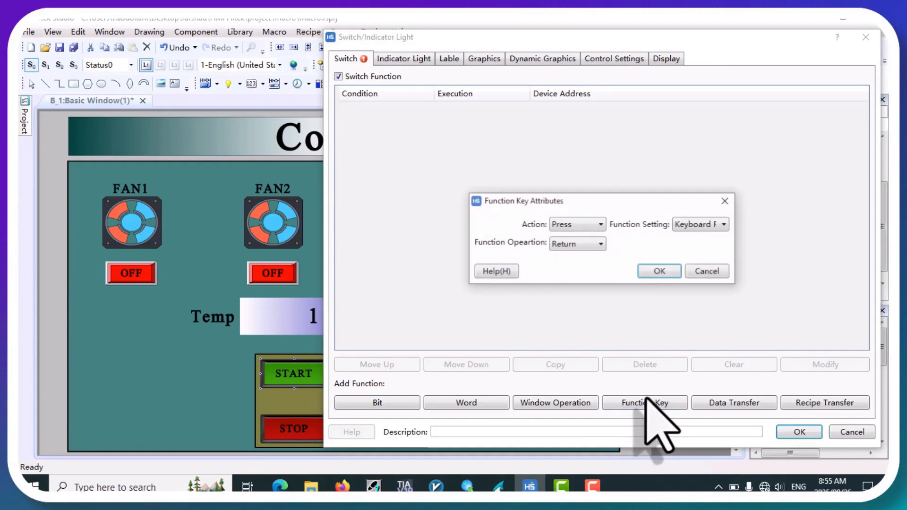
pyautogui.click(714, 224)
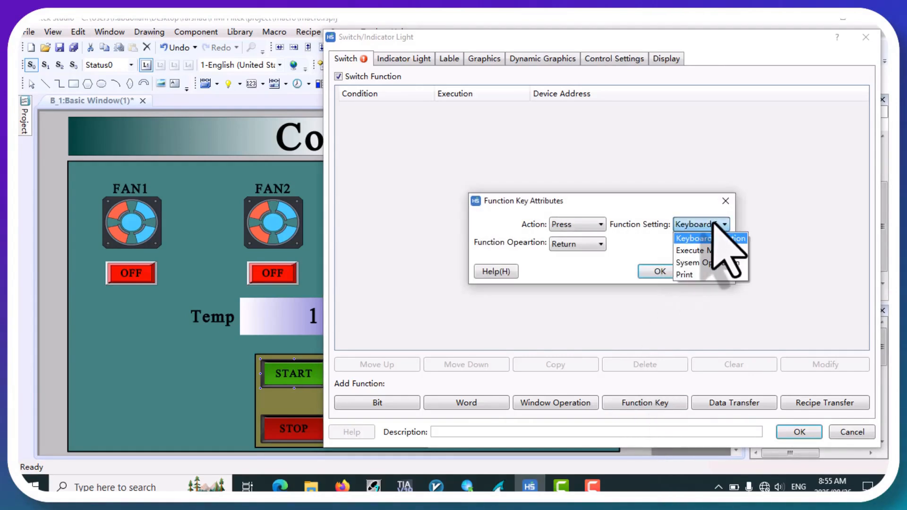
pyautogui.click(711, 250)
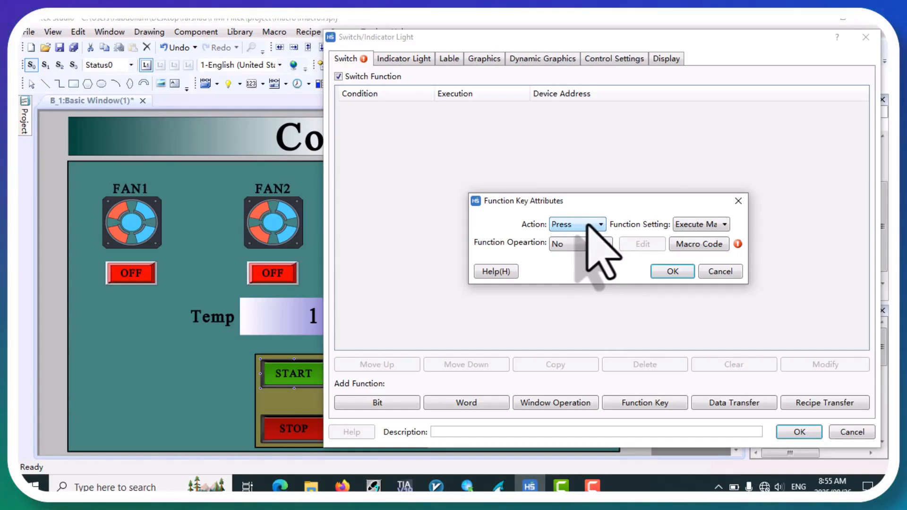
pyautogui.click(573, 245)
pyautogui.click(574, 271)
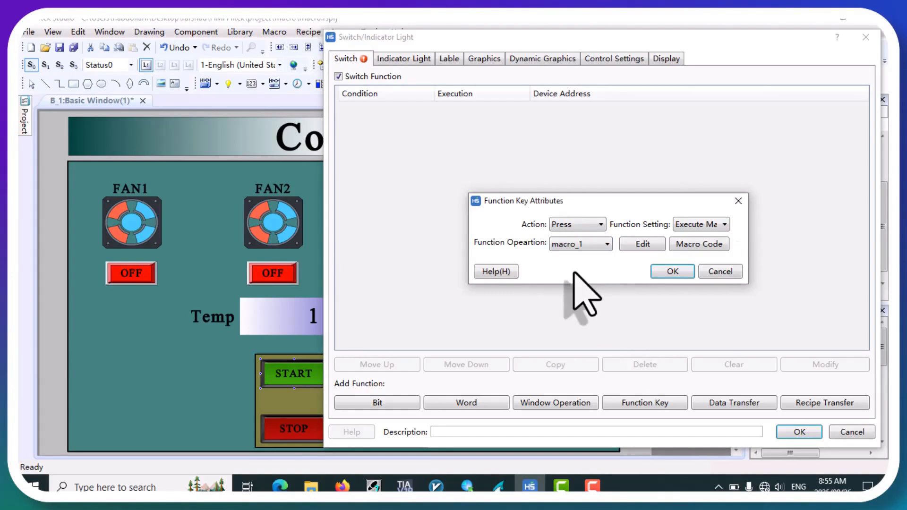
pyautogui.click(670, 271)
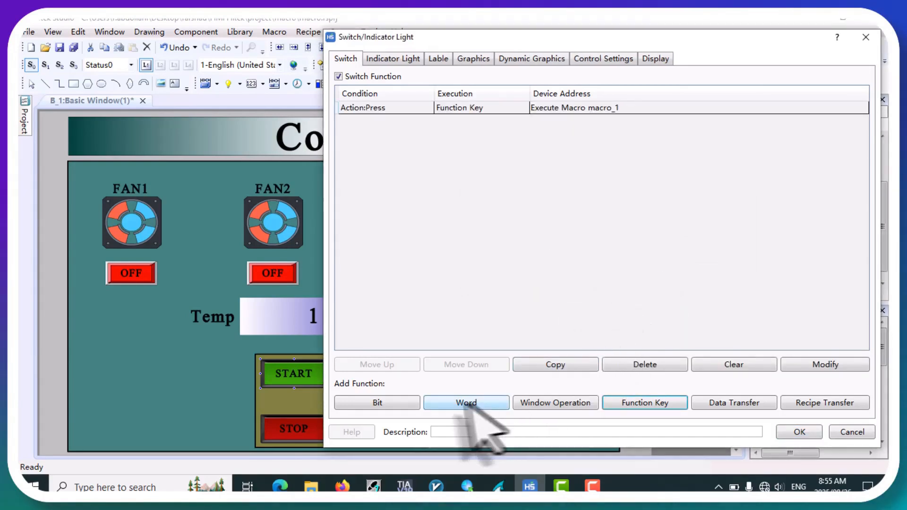
# Add a bit setting that turns local register LB10 On at Press, and accept the START button's settings
pyautogui.click(399, 402)
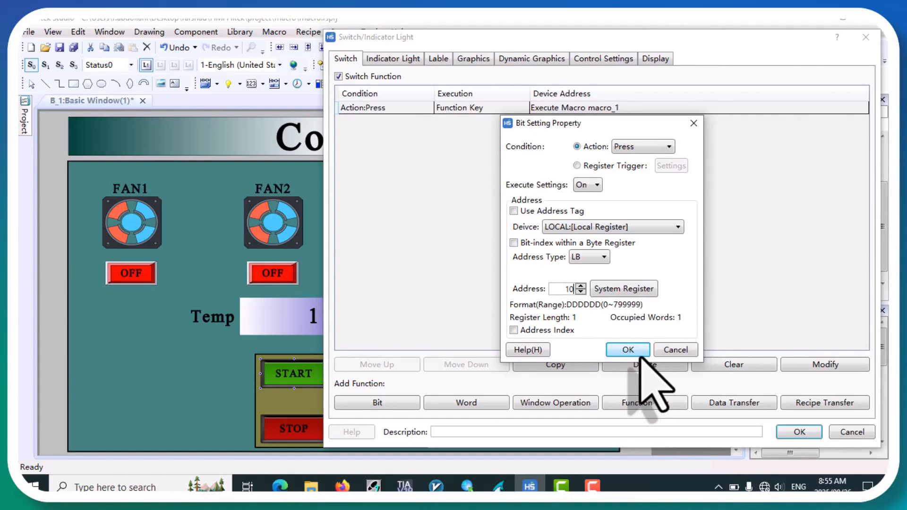
pyautogui.click(638, 354)
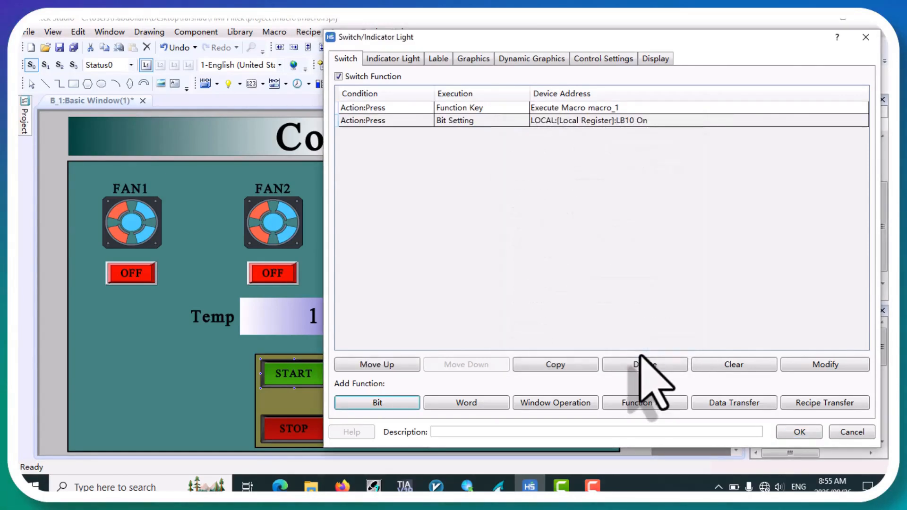
pyautogui.click(799, 432)
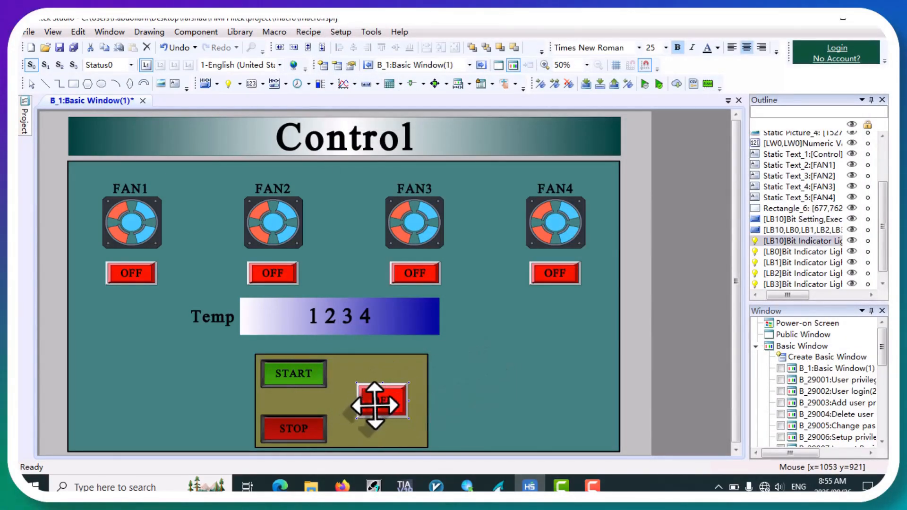
# Check the register address of the indicator light beside START and STOP, and the bit settings assigned to the STOP button
pyautogui.doubleClick(371, 402)
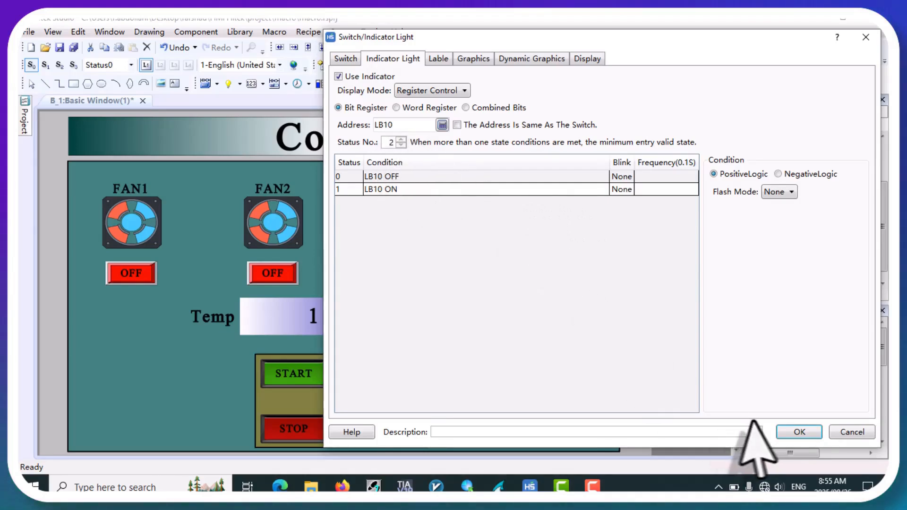
pyautogui.click(799, 431)
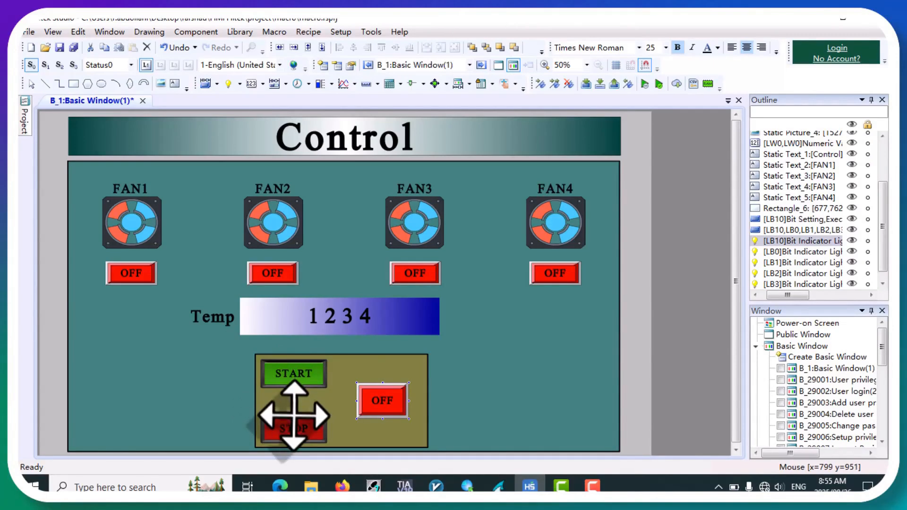
pyautogui.doubleClick(291, 426)
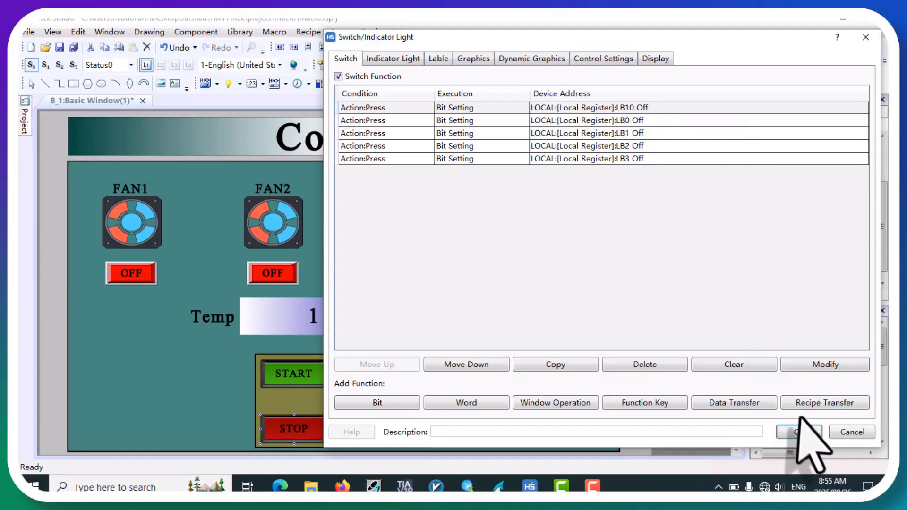
pyautogui.click(799, 432)
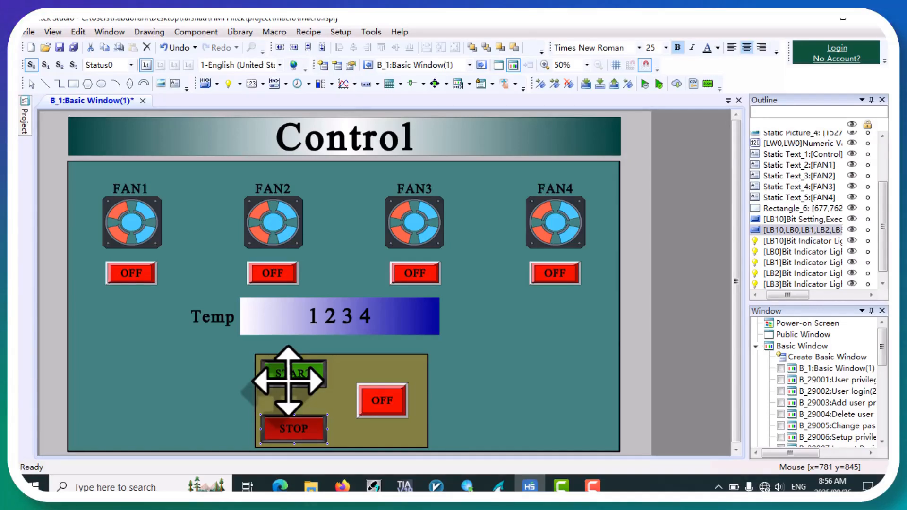
# Check in the Temp numeric input's control settings which macro is triggered after writing, and accept the settings
pyautogui.click(304, 318)
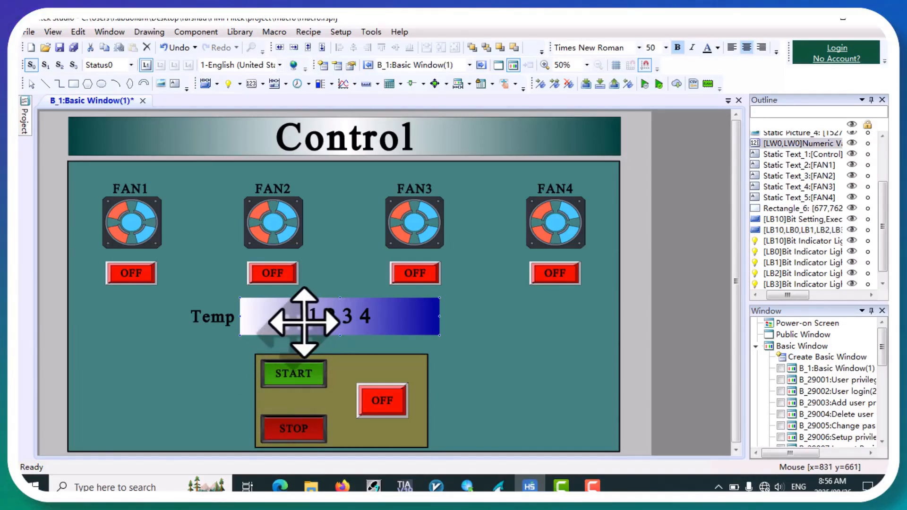
pyautogui.doubleClick(304, 321)
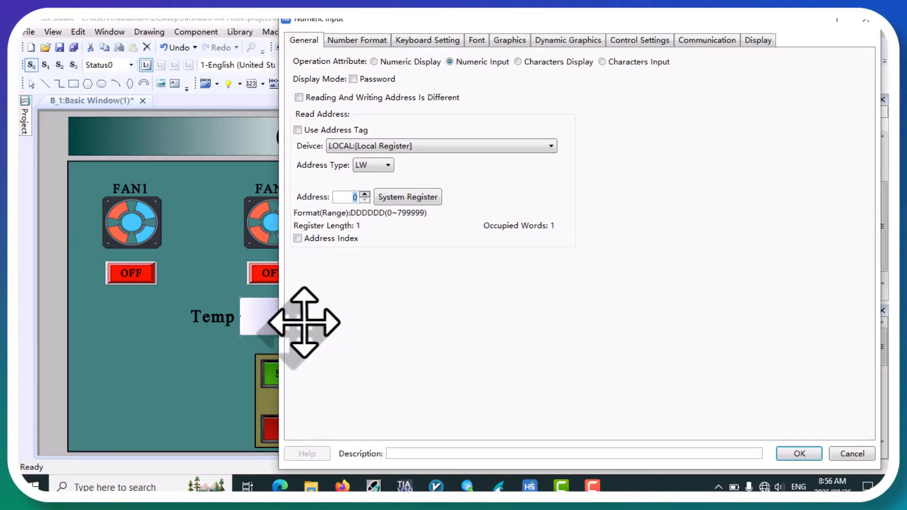
pyautogui.click(631, 44)
pyautogui.click(650, 174)
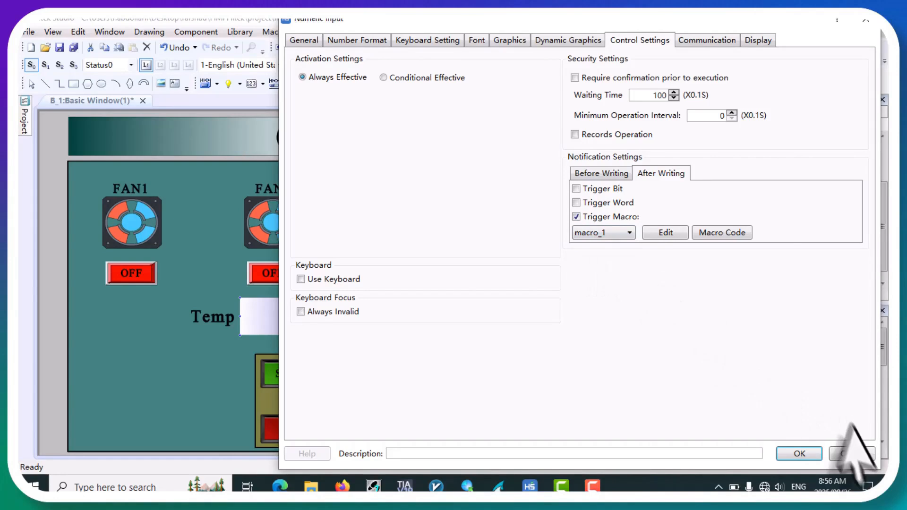
pyautogui.click(800, 454)
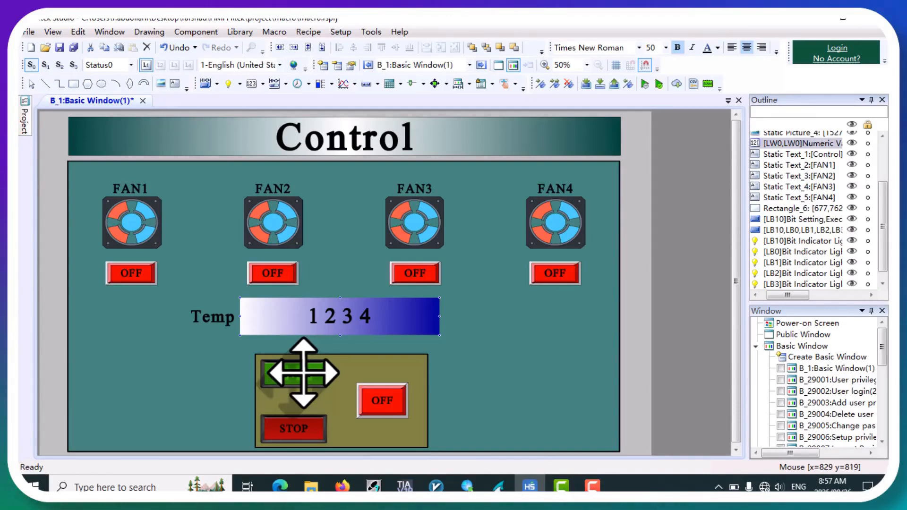
pyautogui.doubleClick(304, 316)
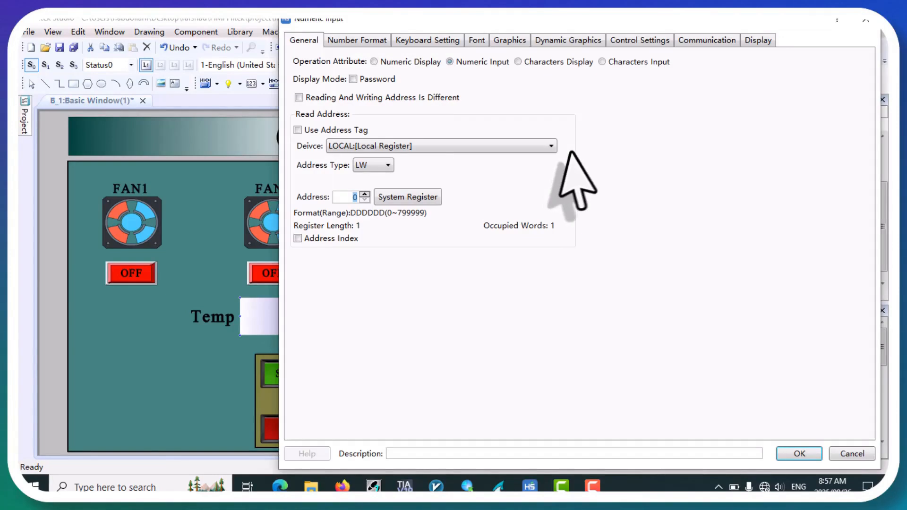
pyautogui.click(630, 42)
pyautogui.click(666, 175)
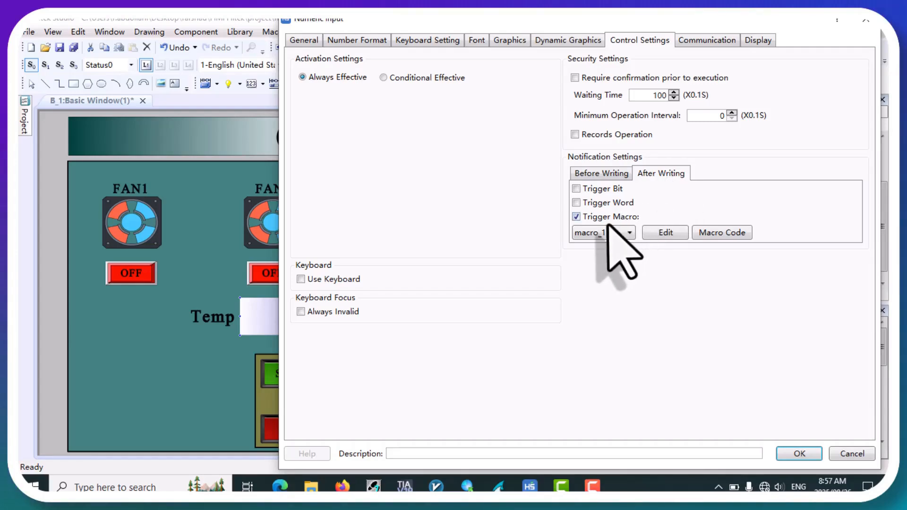
pyautogui.click(801, 454)
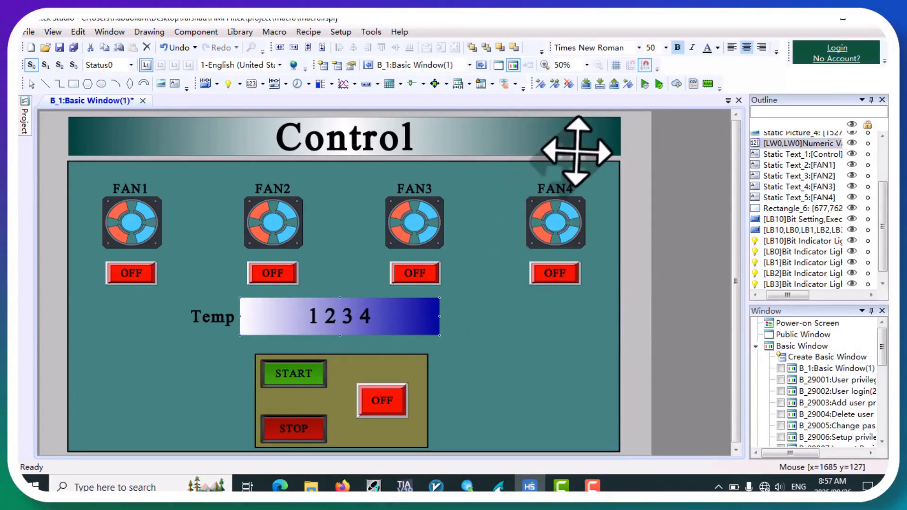
# Start the fan control in the project's emulator and set the Temp value to 11
pyautogui.click(644, 84)
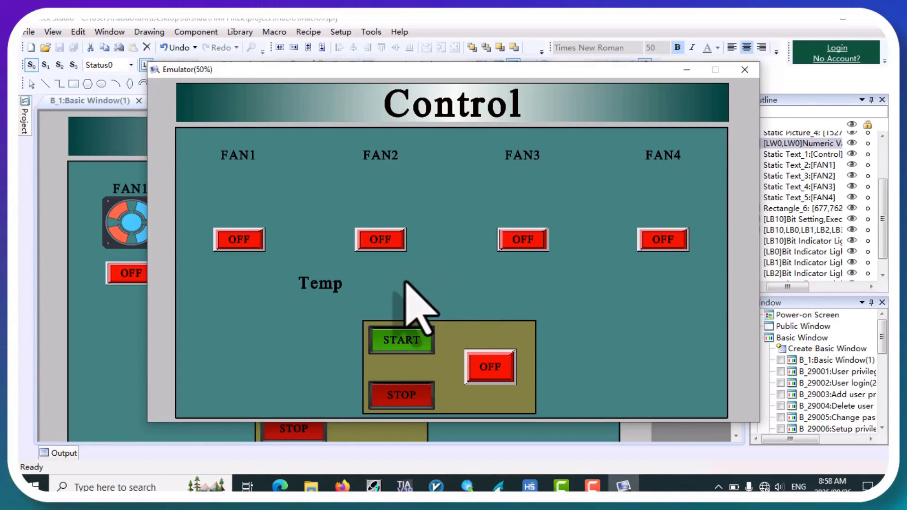
pyautogui.click(420, 344)
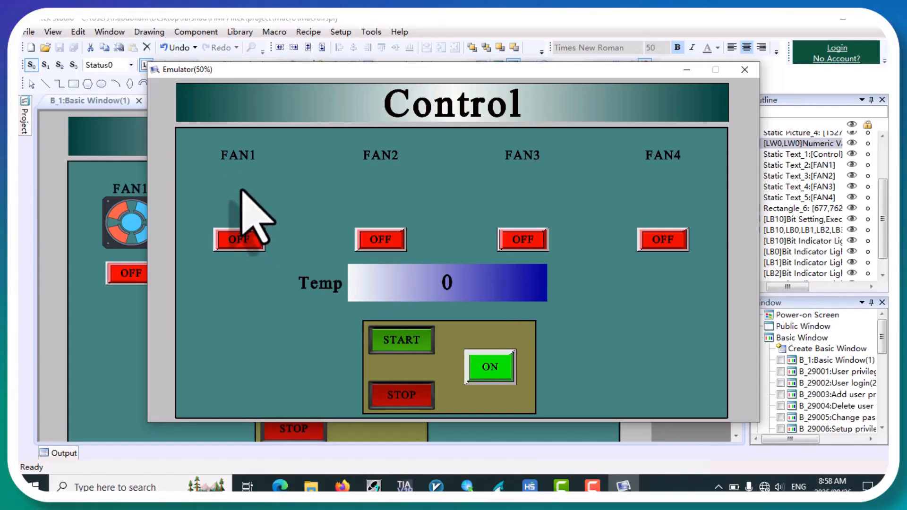
pyautogui.click(441, 290)
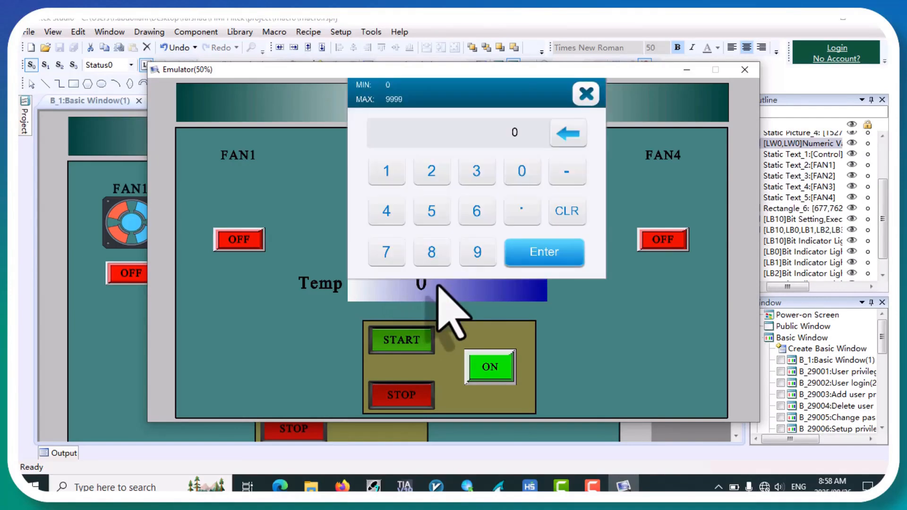
pyautogui.click(378, 176)
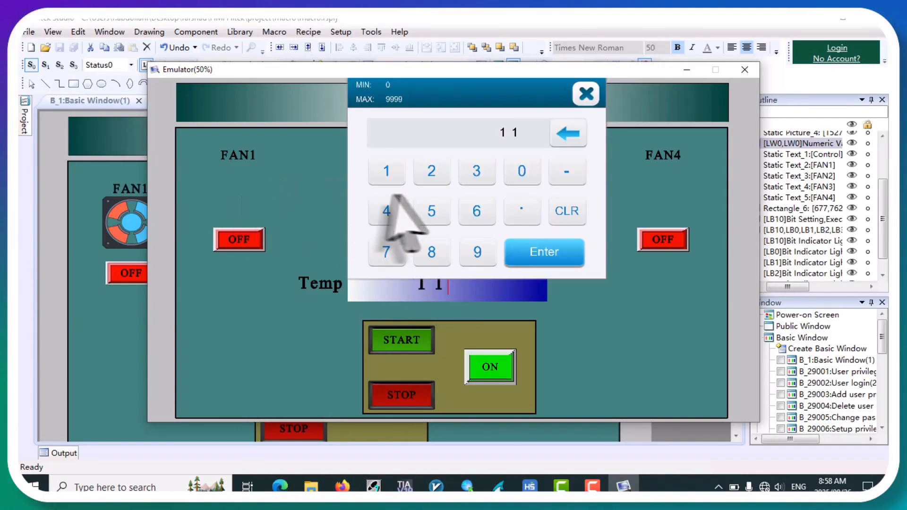
pyautogui.click(536, 252)
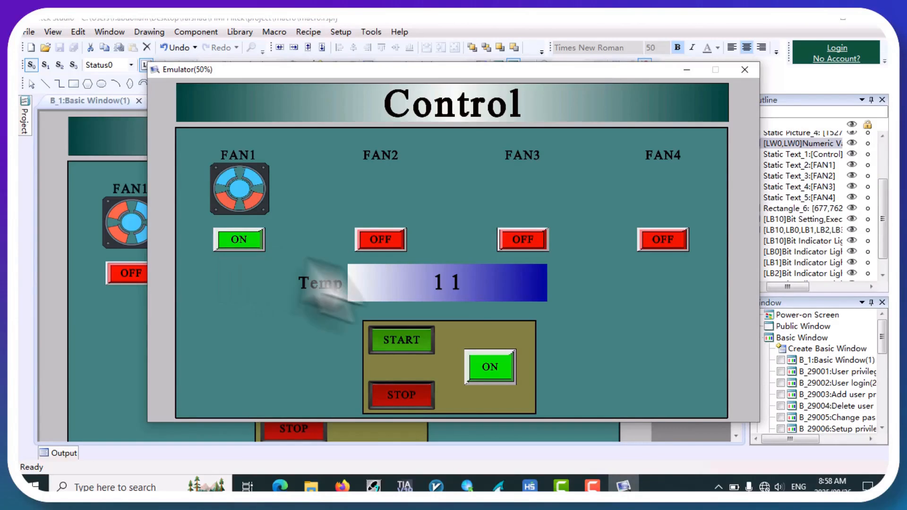
# Test the fan control in the emulator with Temp values of 18 and 20
pyautogui.click(427, 283)
pyautogui.click(432, 252)
pyautogui.click(538, 252)
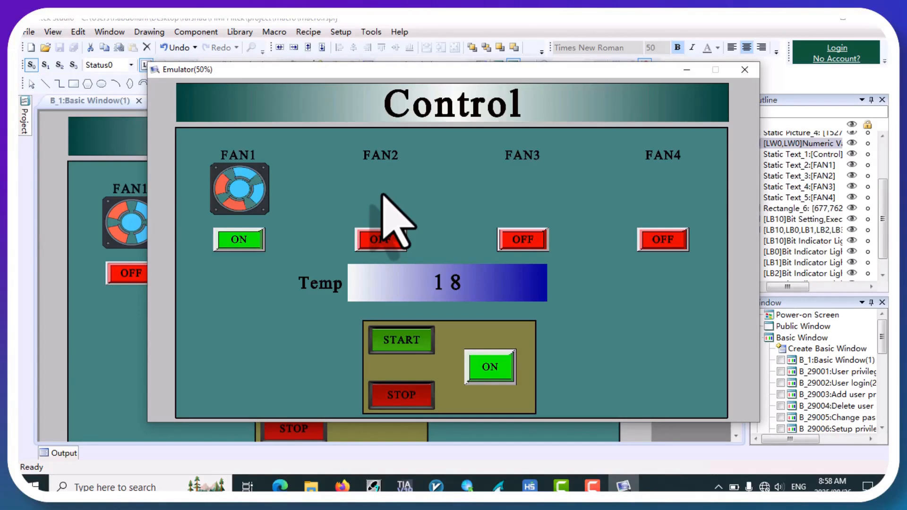
pyautogui.click(455, 283)
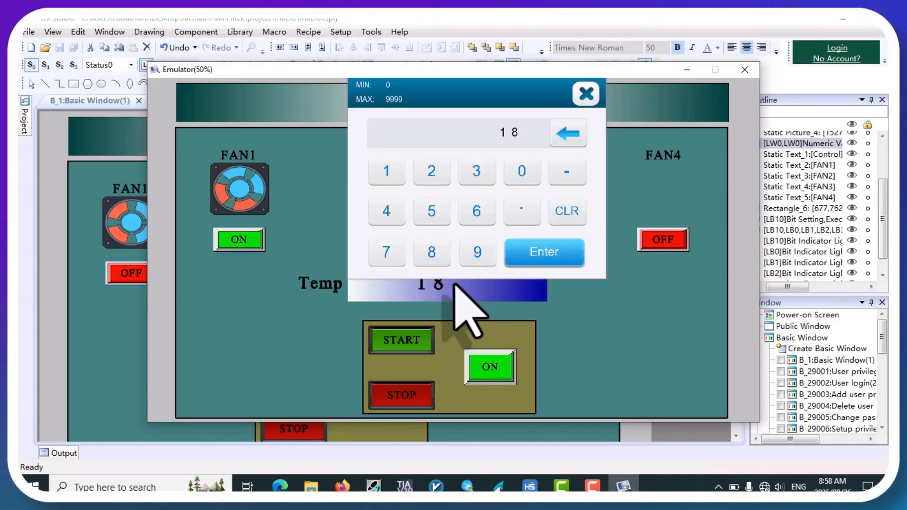
pyautogui.click(432, 174)
pyautogui.click(527, 173)
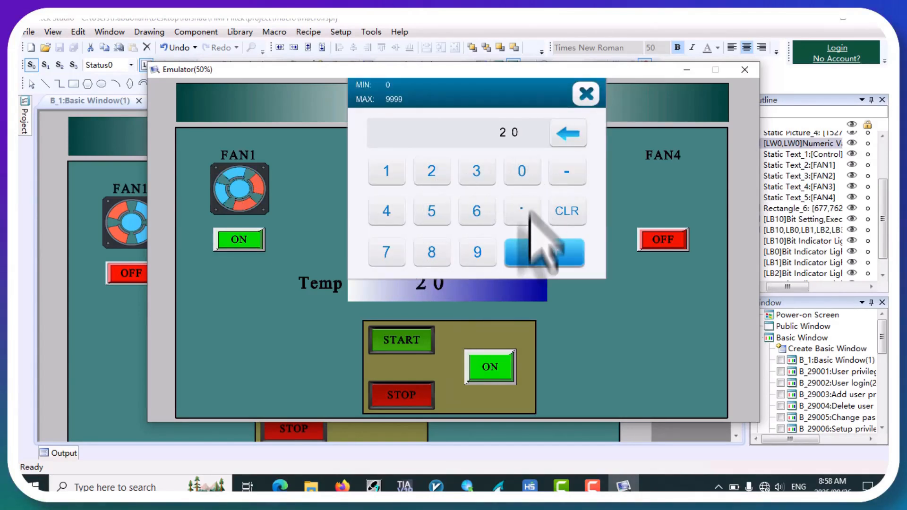
pyautogui.click(532, 248)
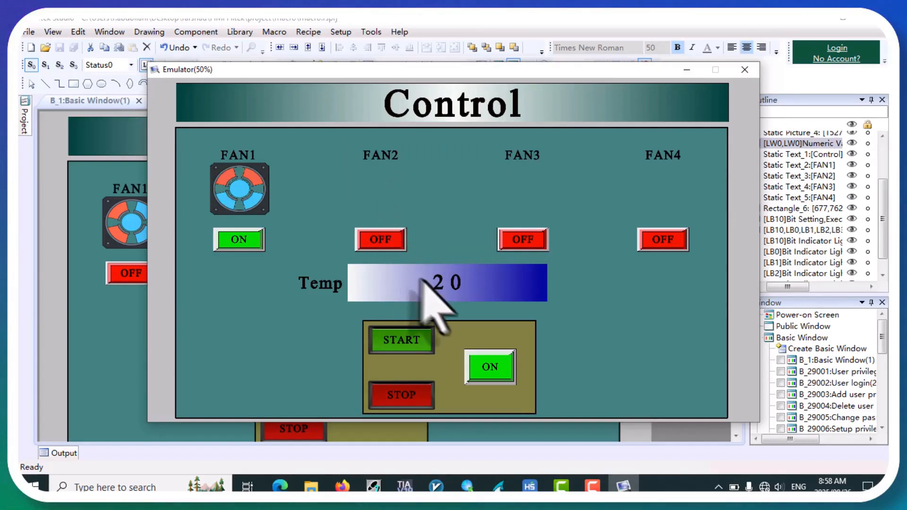
# Raise the emulated Temp value to 25 and then to 31 to test the second and third fans
pyautogui.click(436, 287)
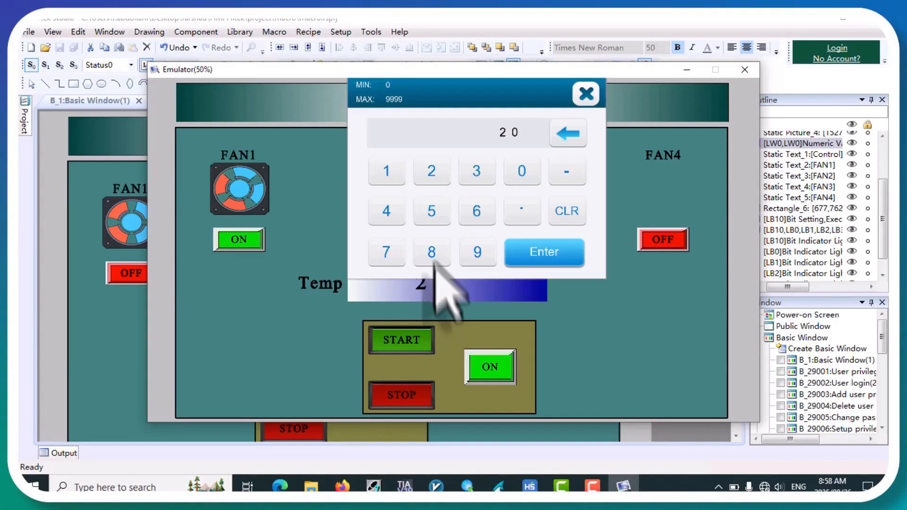
pyautogui.click(431, 179)
pyautogui.click(432, 211)
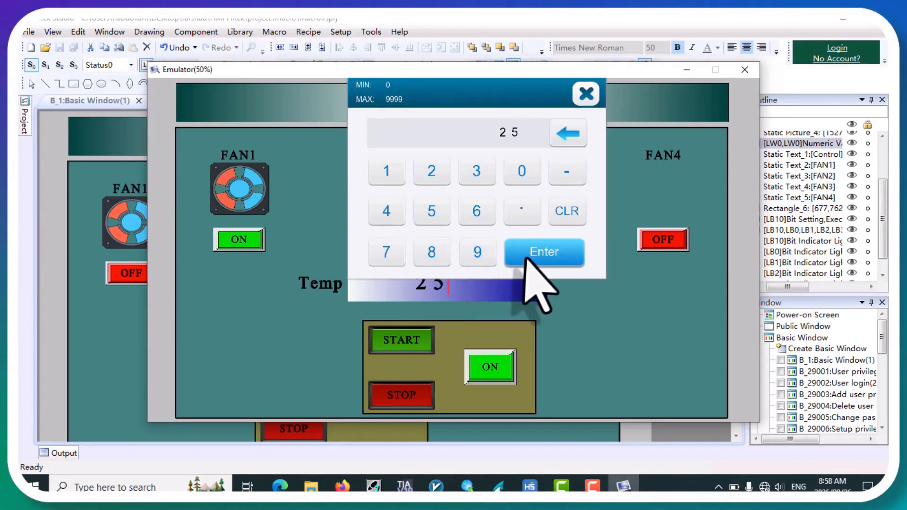
pyautogui.click(532, 254)
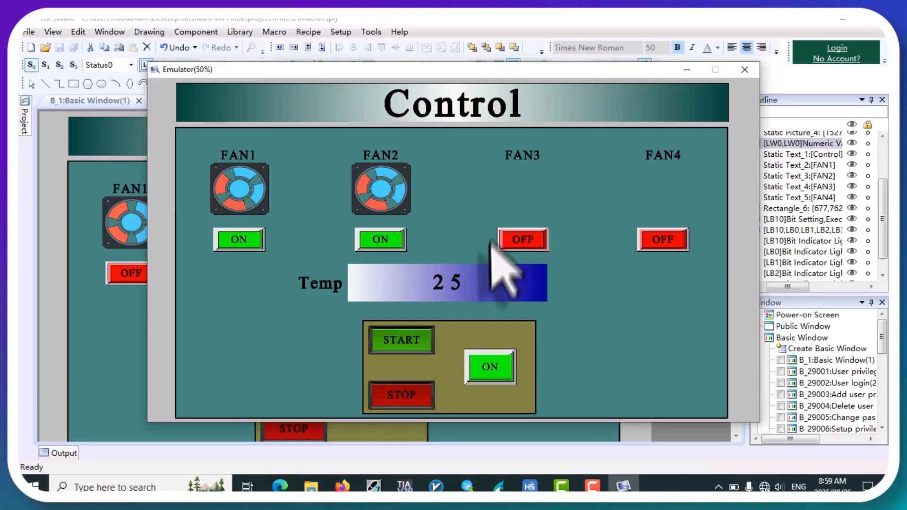
pyautogui.click(456, 281)
pyautogui.click(477, 172)
pyautogui.click(392, 174)
pyautogui.click(524, 258)
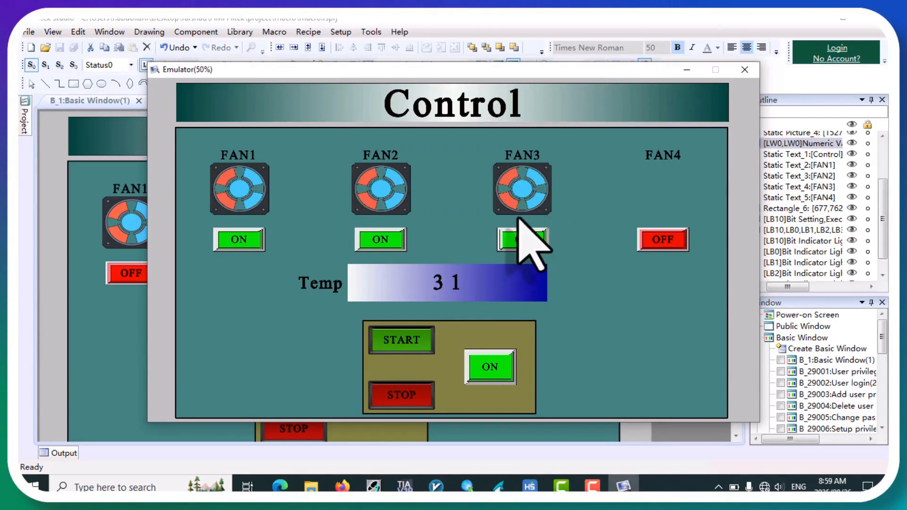
# Set the emulated Temp value to 45 and then to 33 to test switching of FAN4
pyautogui.click(493, 283)
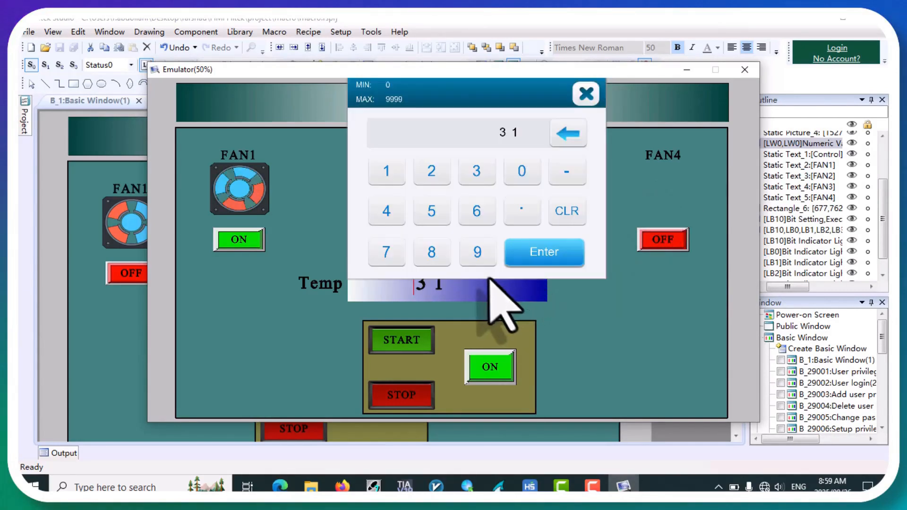
pyautogui.click(387, 213)
pyautogui.click(431, 213)
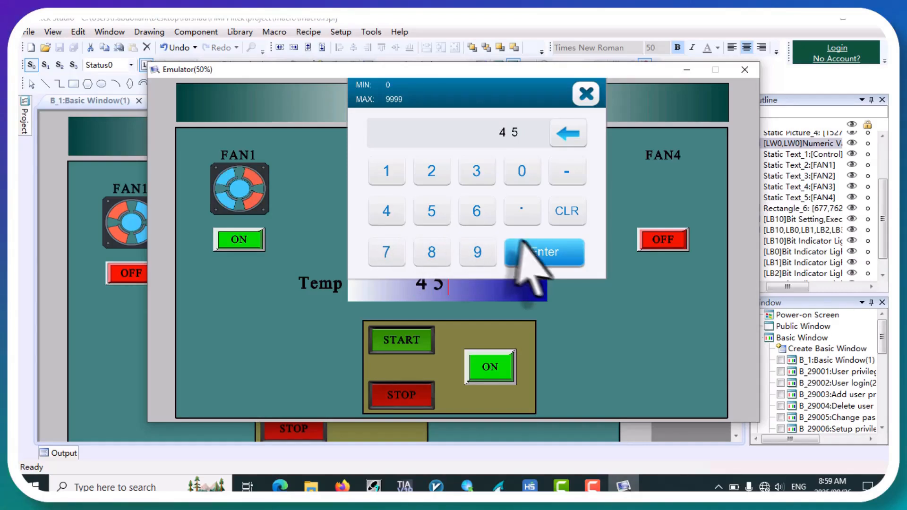
pyautogui.click(521, 241)
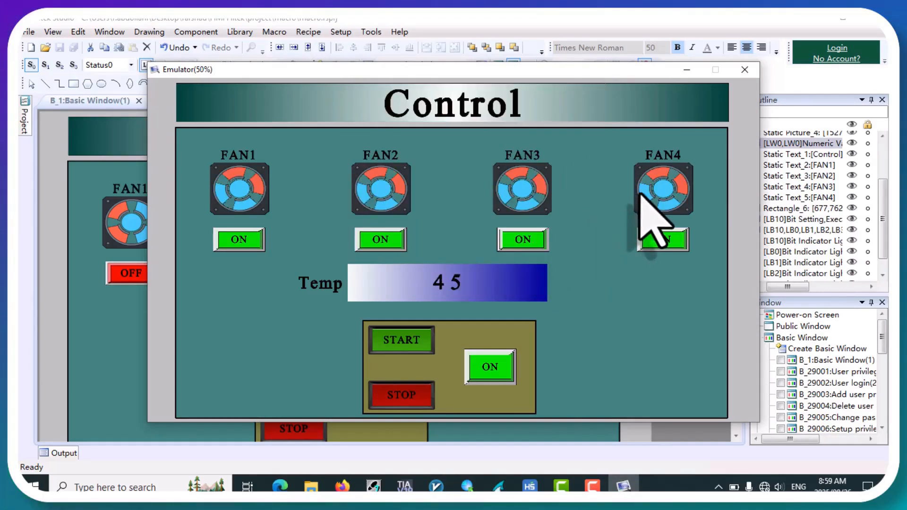
pyautogui.click(481, 281)
pyautogui.click(476, 171)
pyautogui.click(476, 171)
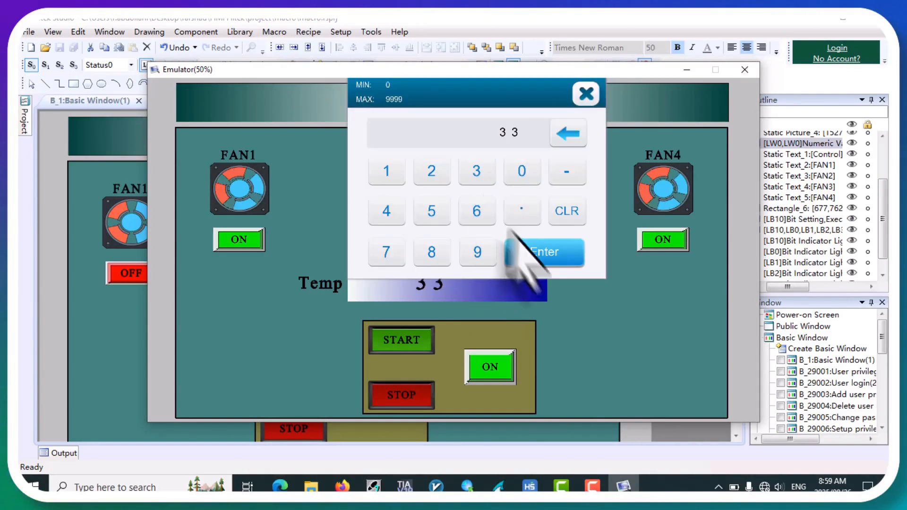
pyautogui.click(546, 257)
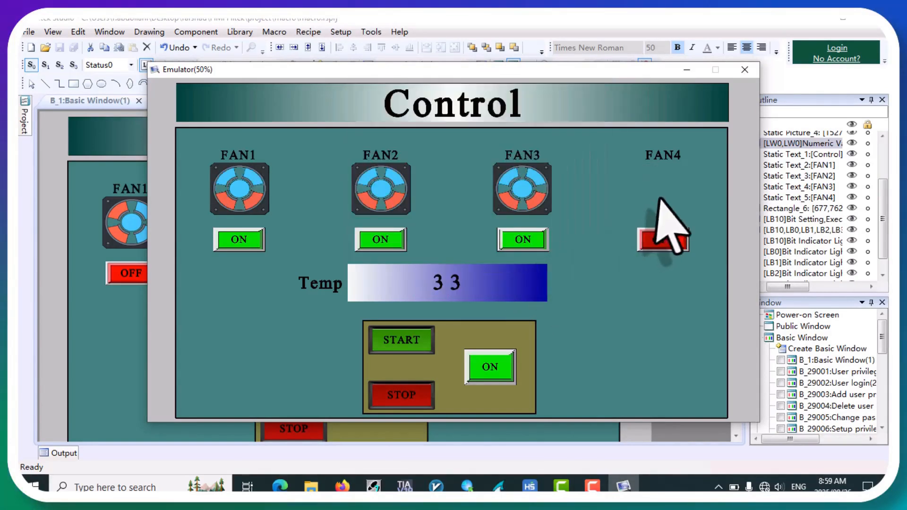
# Lower the emulated Temp value to 22 to test switching of FAN3
pyautogui.click(493, 281)
pyautogui.click(429, 171)
pyautogui.click(430, 171)
pyautogui.click(536, 251)
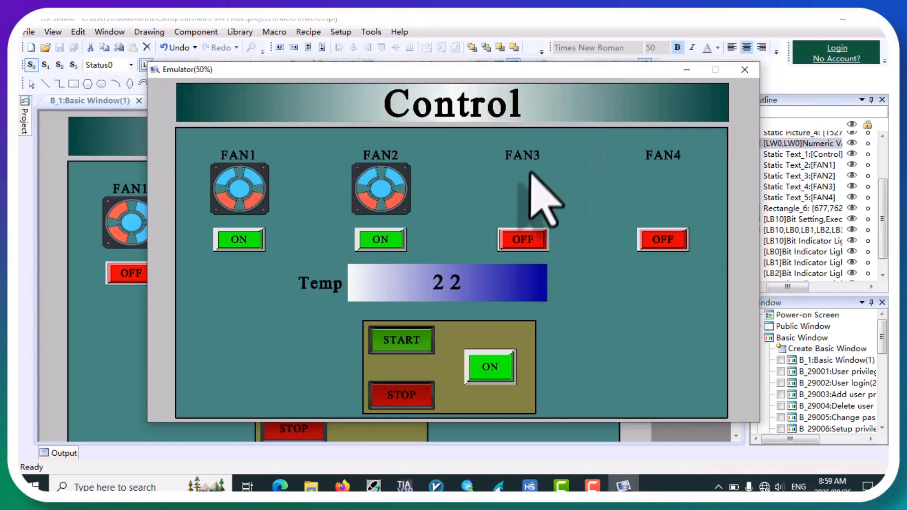
pyautogui.click(508, 283)
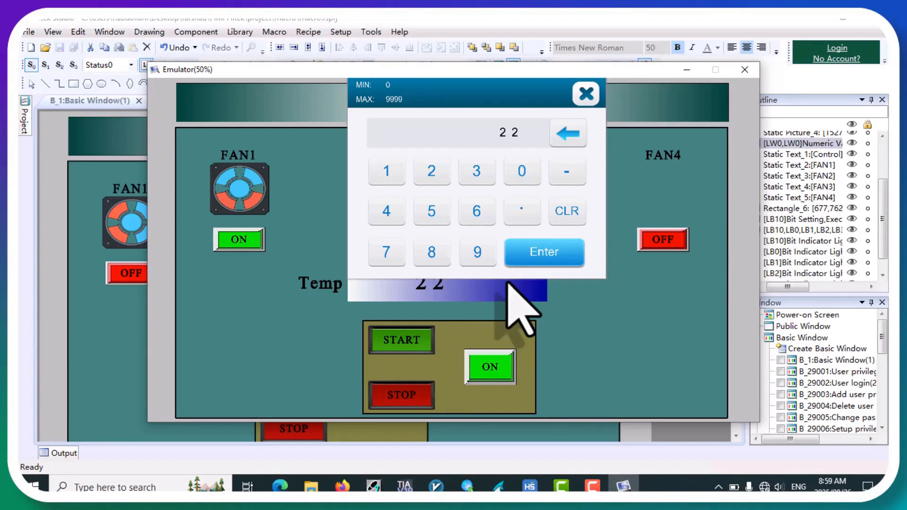
pyautogui.click(529, 257)
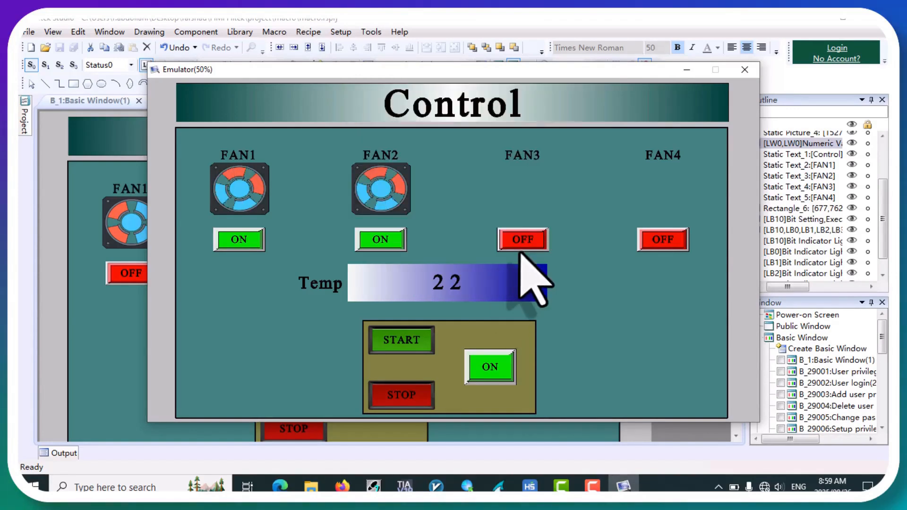
# Lower the emulated Temp value to 12 and then to 5 to test switching of FAN2 and FAN1
pyautogui.click(454, 289)
pyautogui.click(396, 175)
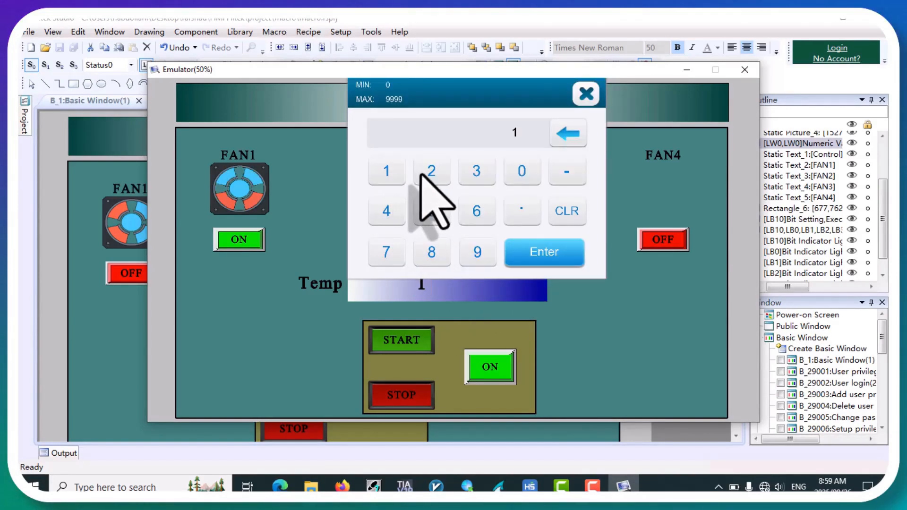
pyautogui.click(426, 174)
pyautogui.click(543, 255)
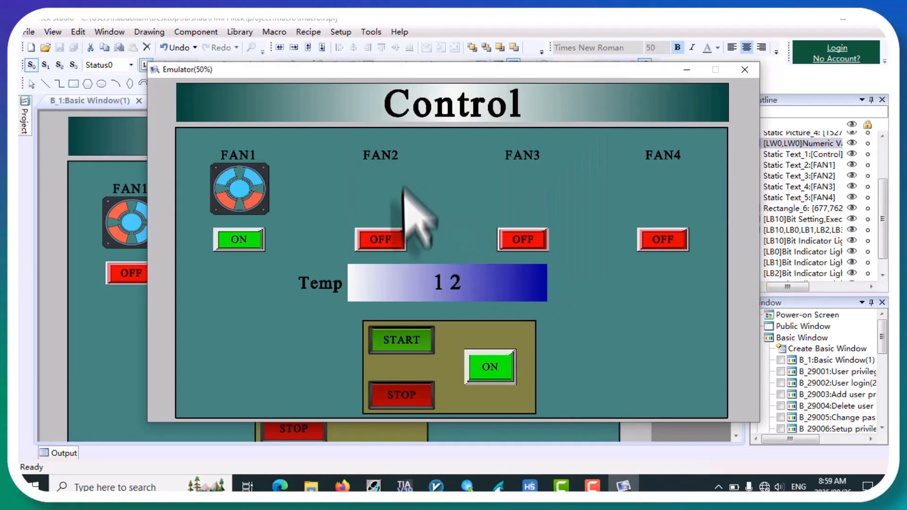
pyautogui.click(431, 288)
pyautogui.click(431, 211)
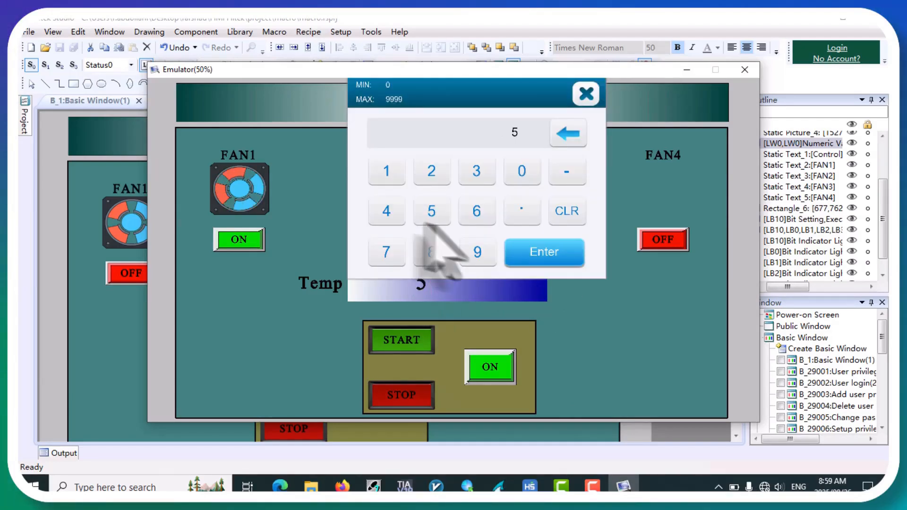
pyautogui.click(544, 251)
pyautogui.click(241, 237)
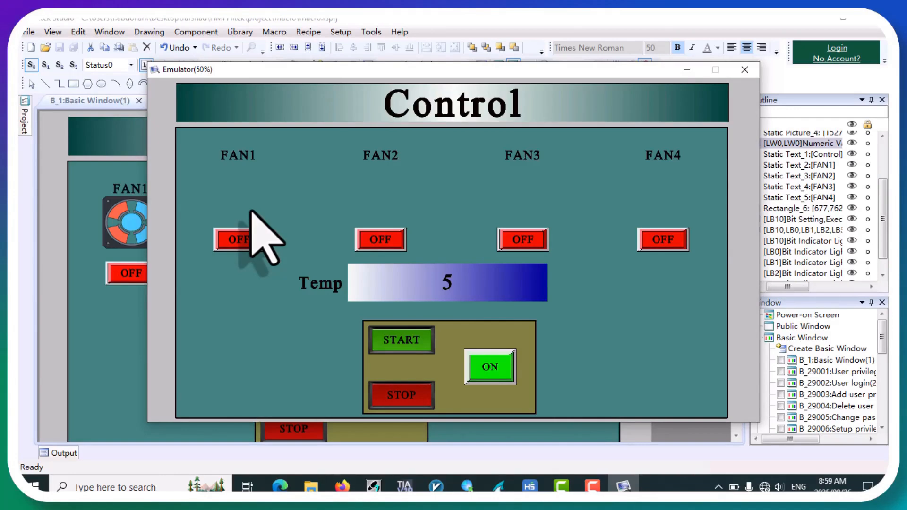
# Set the emulated Temp value to 55 and stop the fan control with the STOP button
pyautogui.click(392, 283)
pyautogui.click(431, 212)
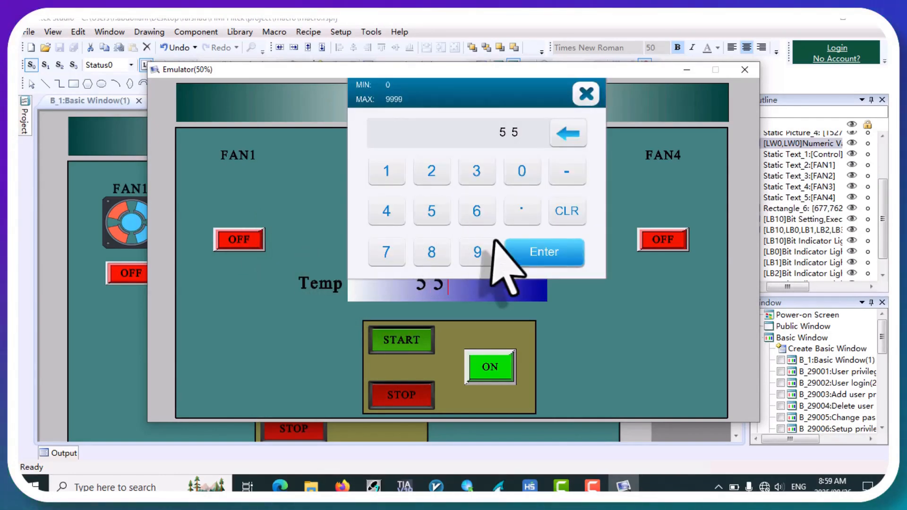
pyautogui.click(541, 255)
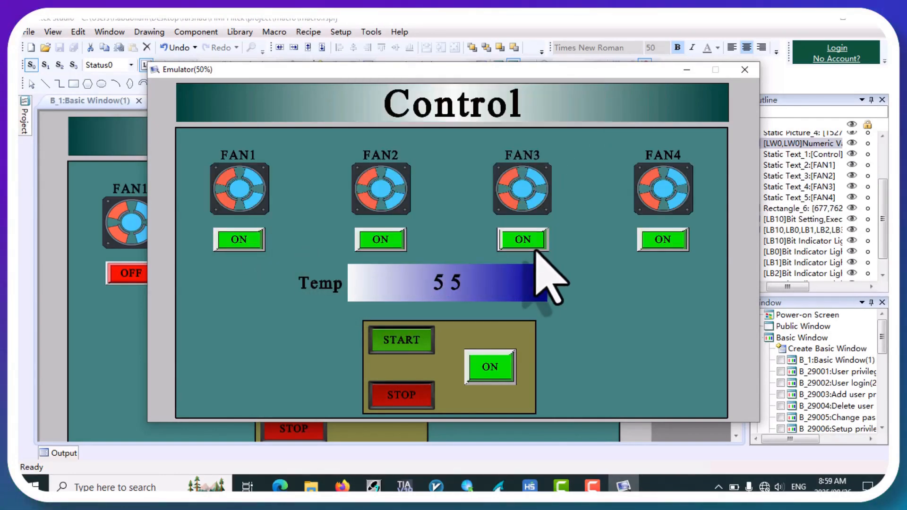
pyautogui.click(401, 395)
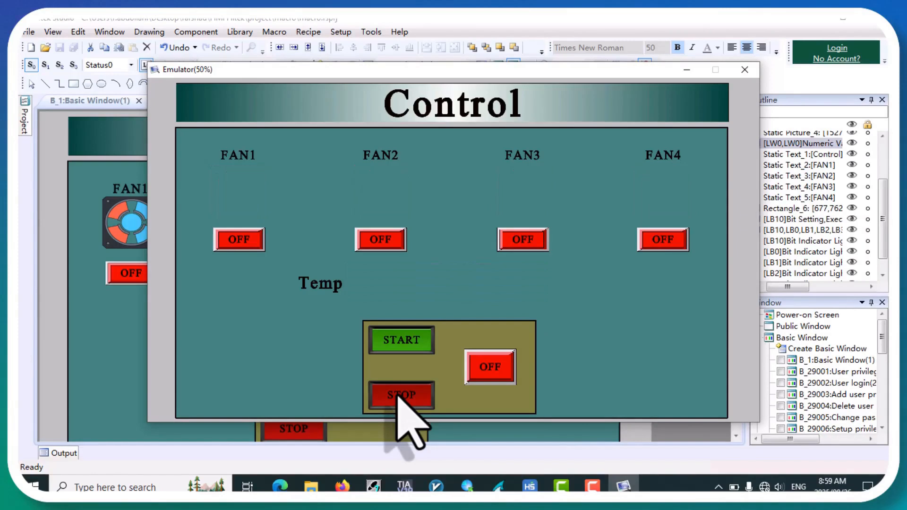
pyautogui.click(599, 490)
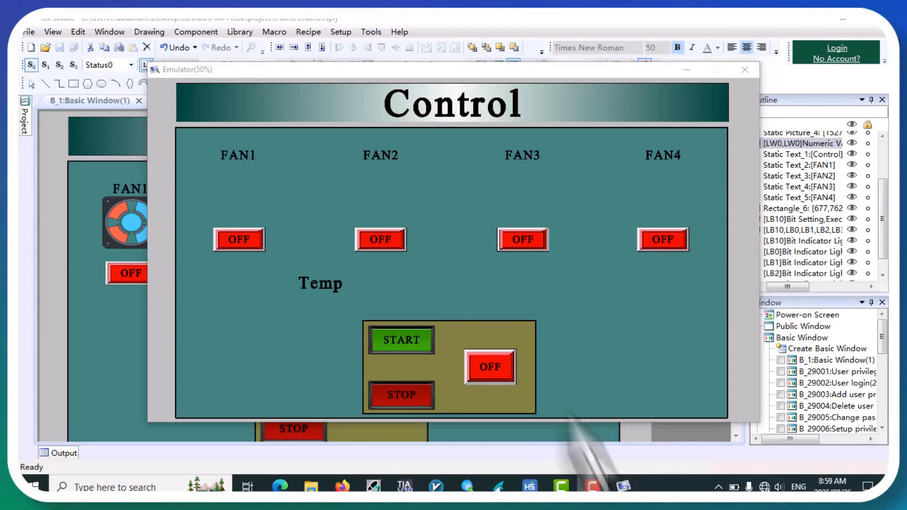